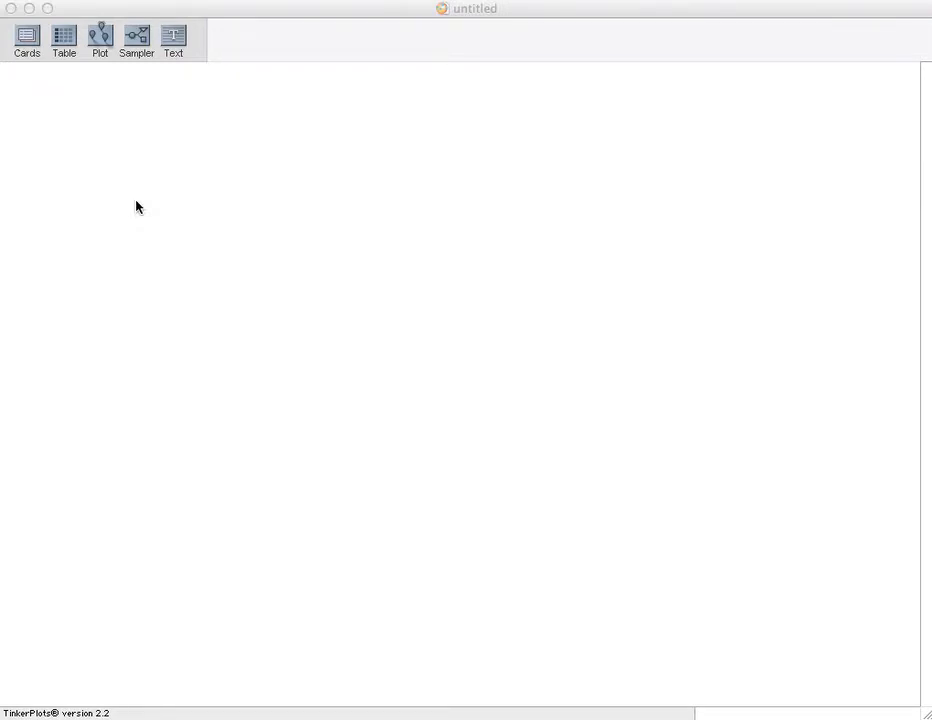
# Step: Add a new sampler to the document
pyautogui.click(133, 46)
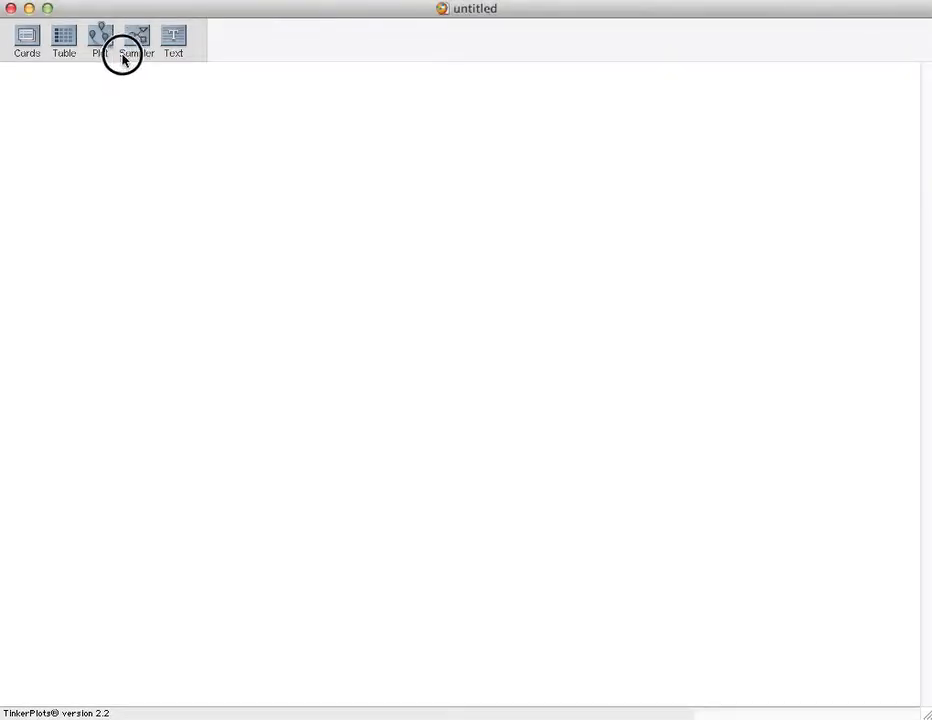
pyautogui.moveTo(141, 47); pyautogui.dragTo(62, 125)
pyautogui.moveTo(214, 252)
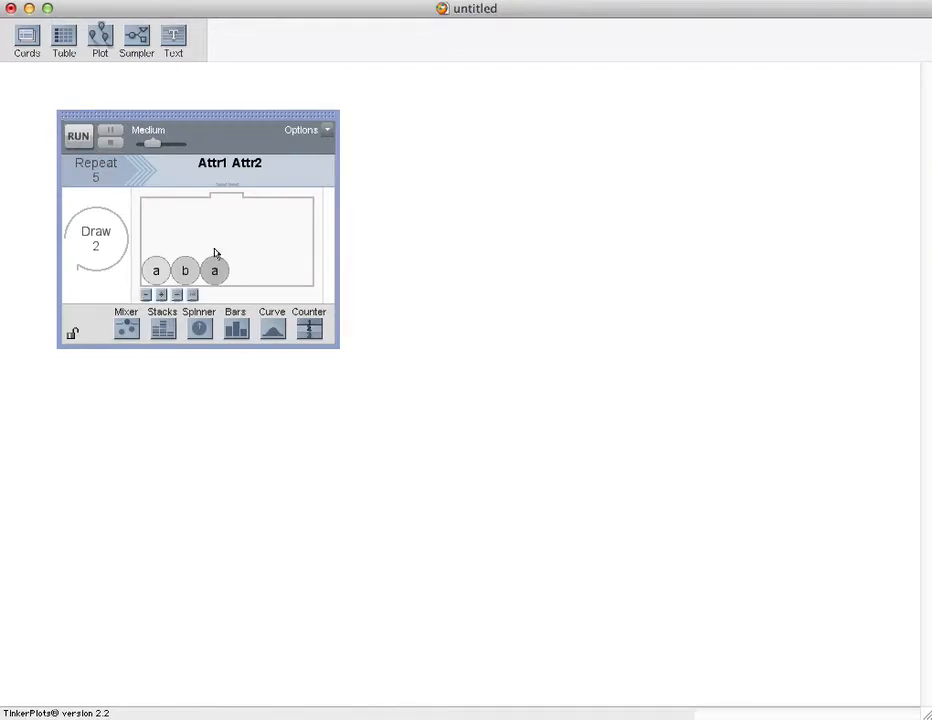
# Step: Change the sampler's mixer device into a Spinner
pyautogui.click(146, 295)
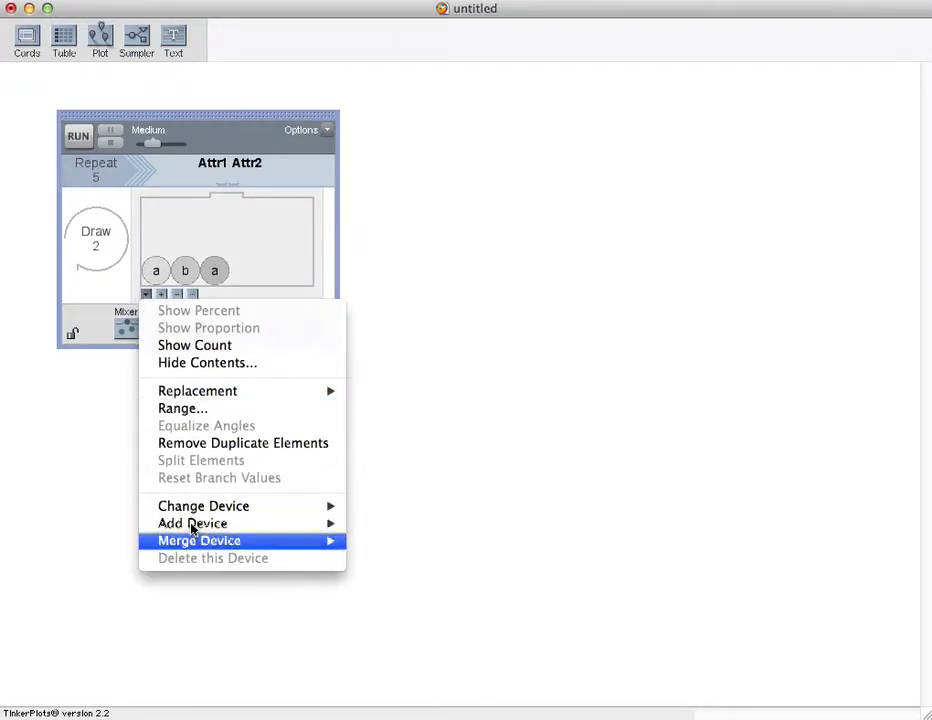
pyautogui.moveTo(193, 509)
pyautogui.click(388, 541)
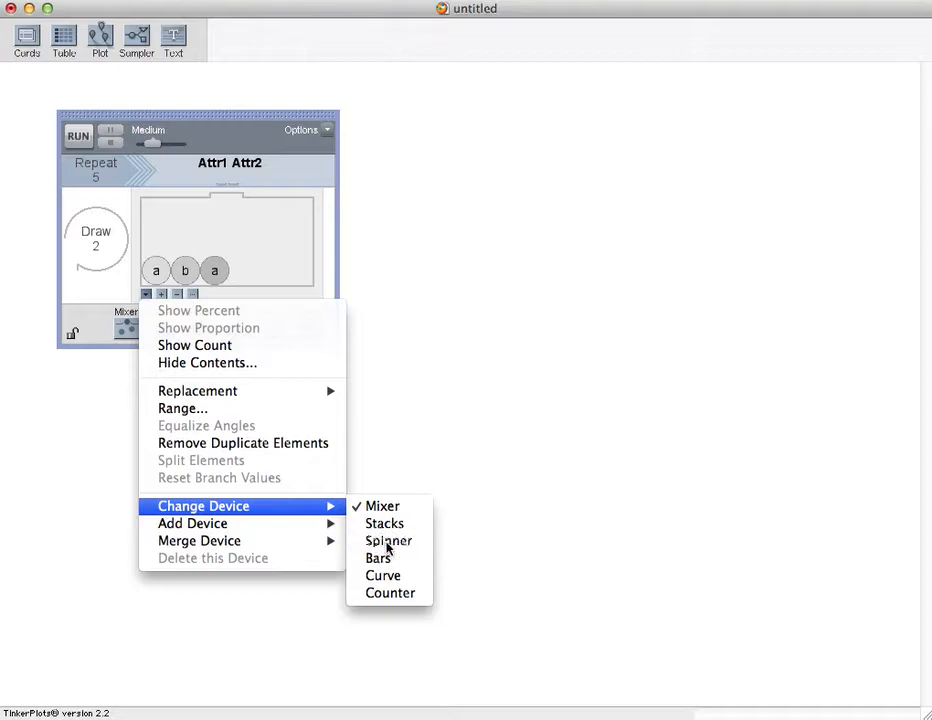
# Step: Rename the spinner's two elements Heads and Tails
pyautogui.click(195, 229)
pyautogui.click(200, 226)
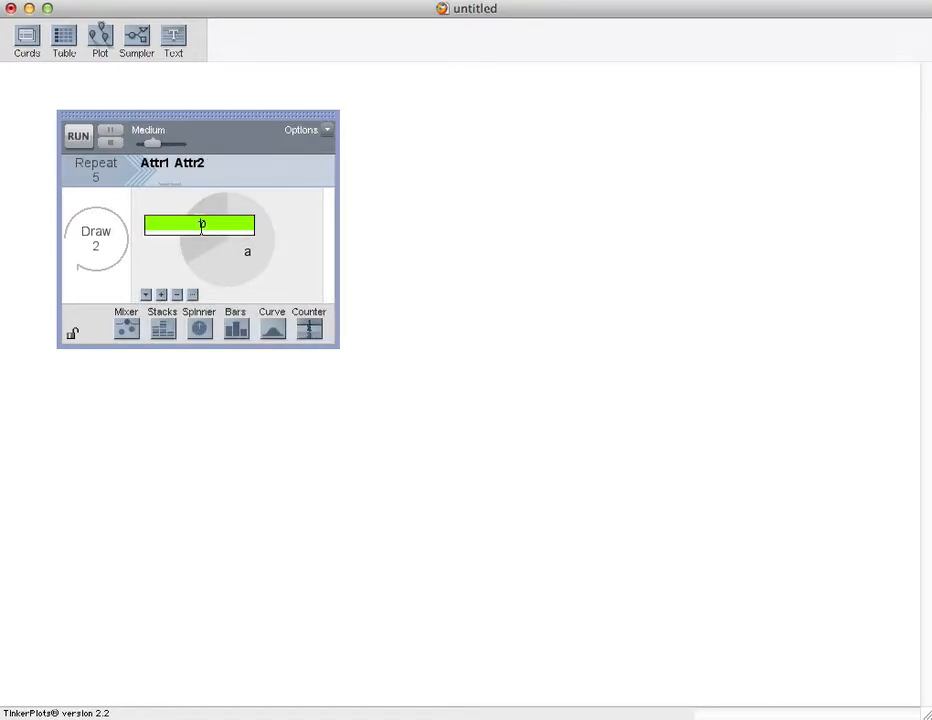
pyautogui.write('Heads')
pyautogui.press('Return')
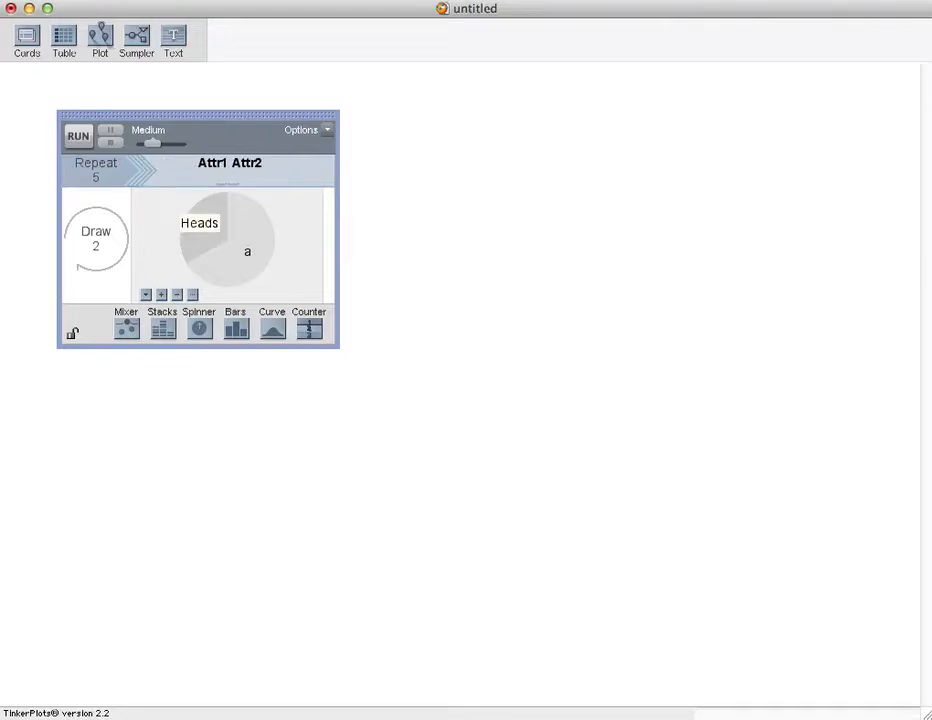
pyautogui.click(251, 252)
pyautogui.write('Tails')
pyautogui.press('Return')
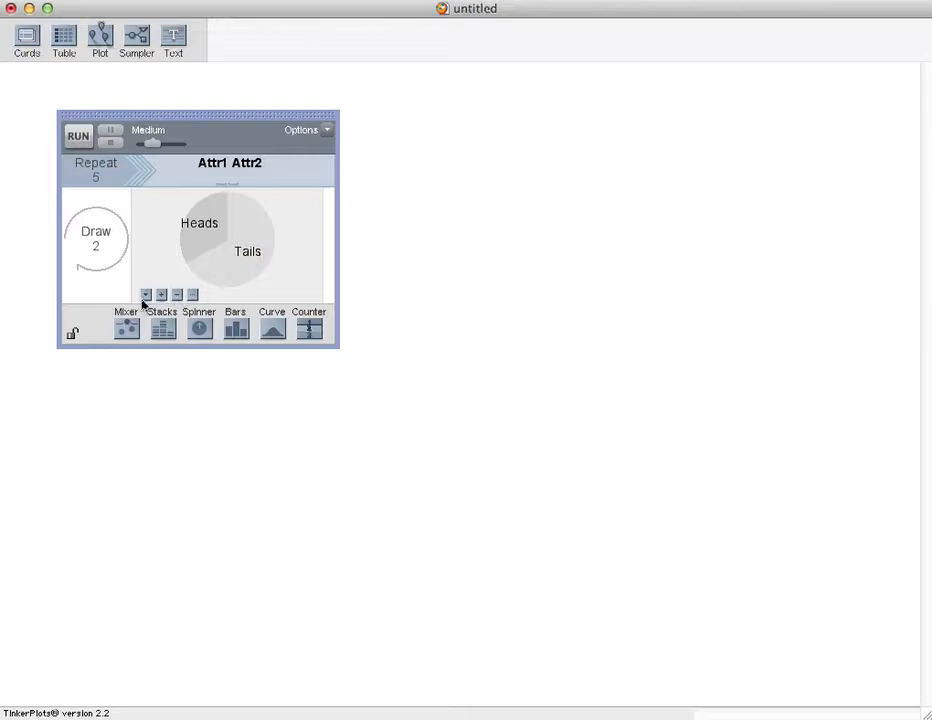
# Step: Show percentages on the spinner and set Heads to 50%
pyautogui.click(146, 296)
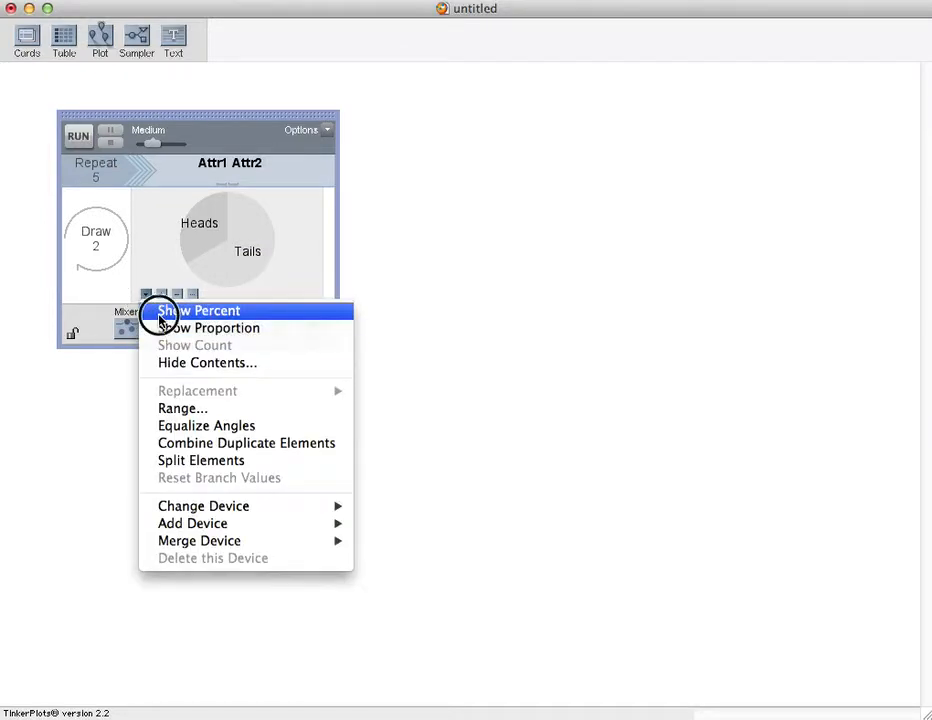
pyautogui.click(160, 311)
pyautogui.click(178, 217)
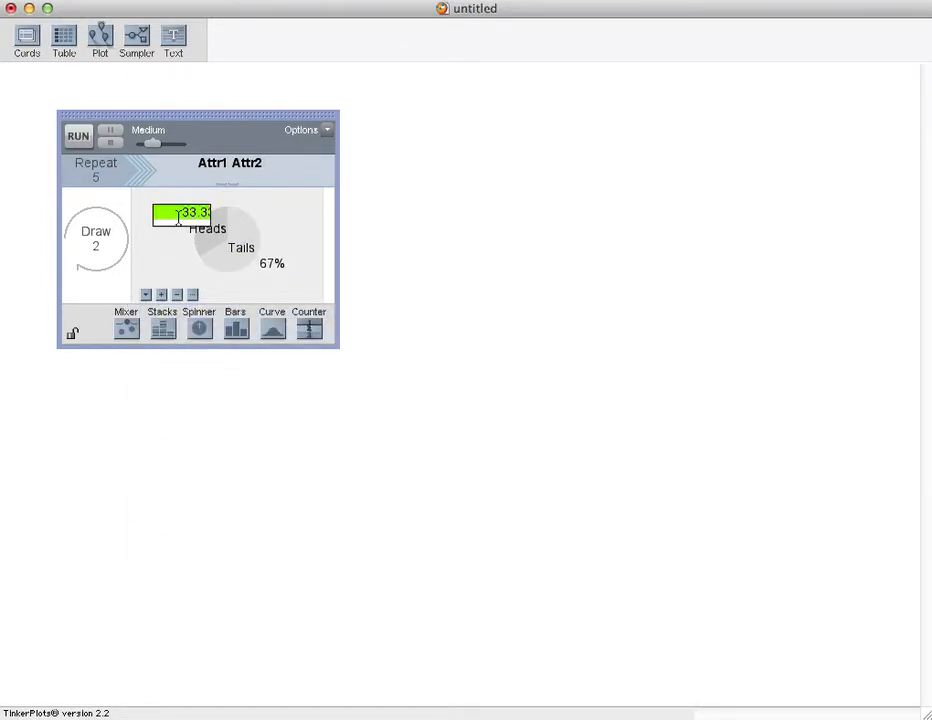
pyautogui.write('50')
pyautogui.press('Return')
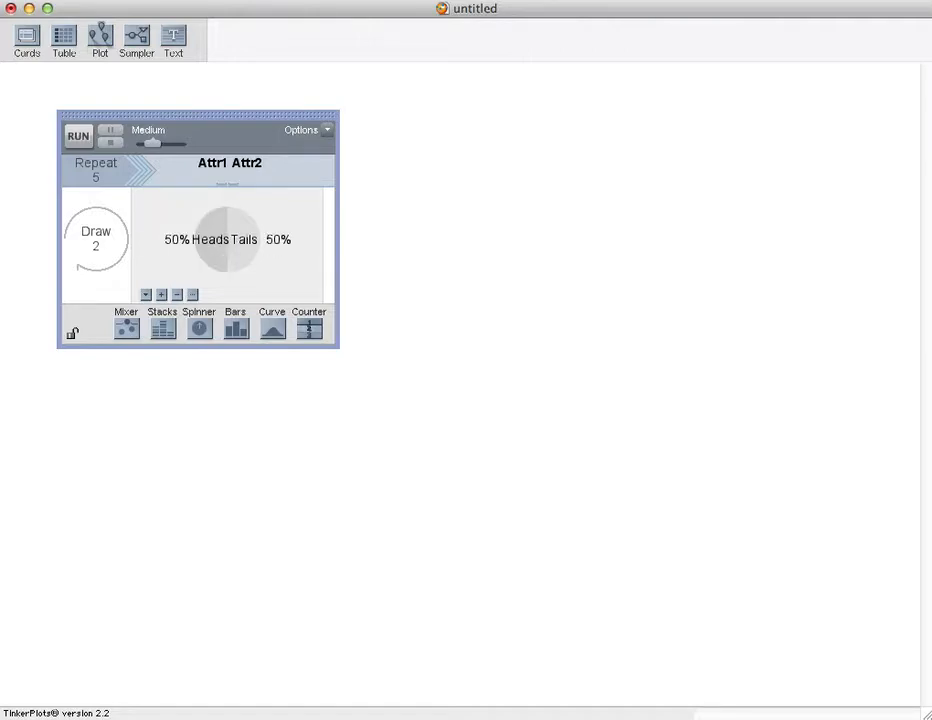
# Step: Set the sampler to draw 1 and repeat 10 times
pyautogui.click(99, 247)
pyautogui.write('1')
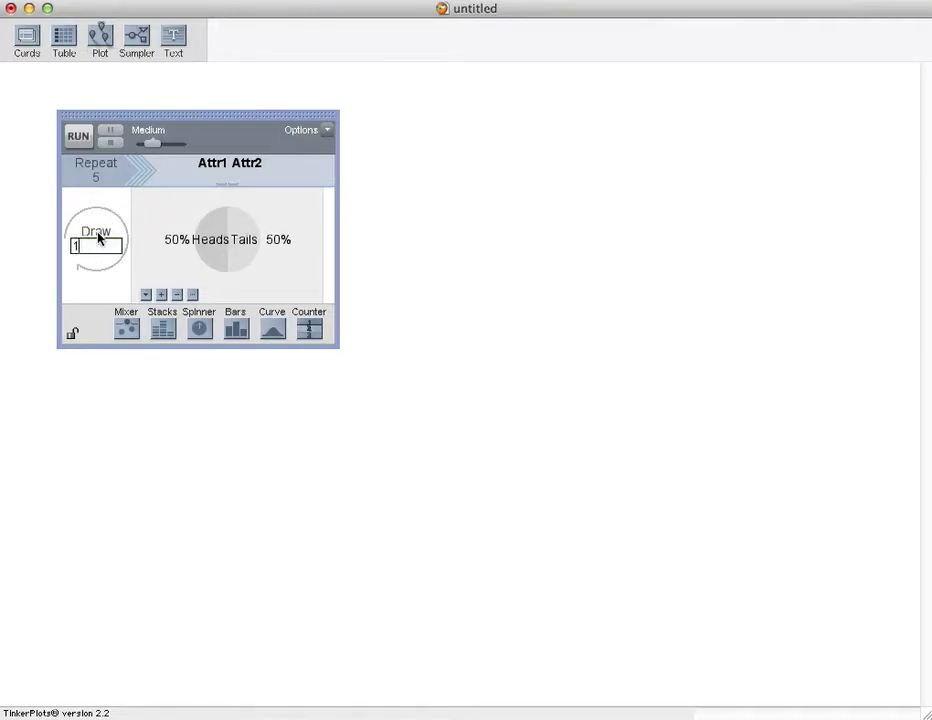
pyautogui.press('Return')
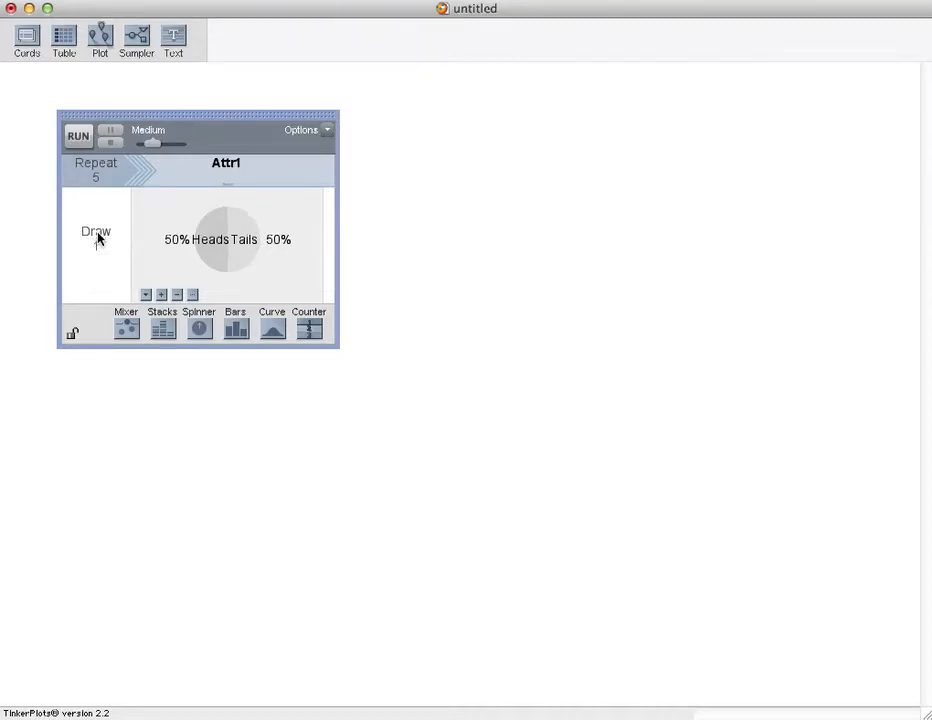
pyautogui.click(97, 179)
pyautogui.write('10')
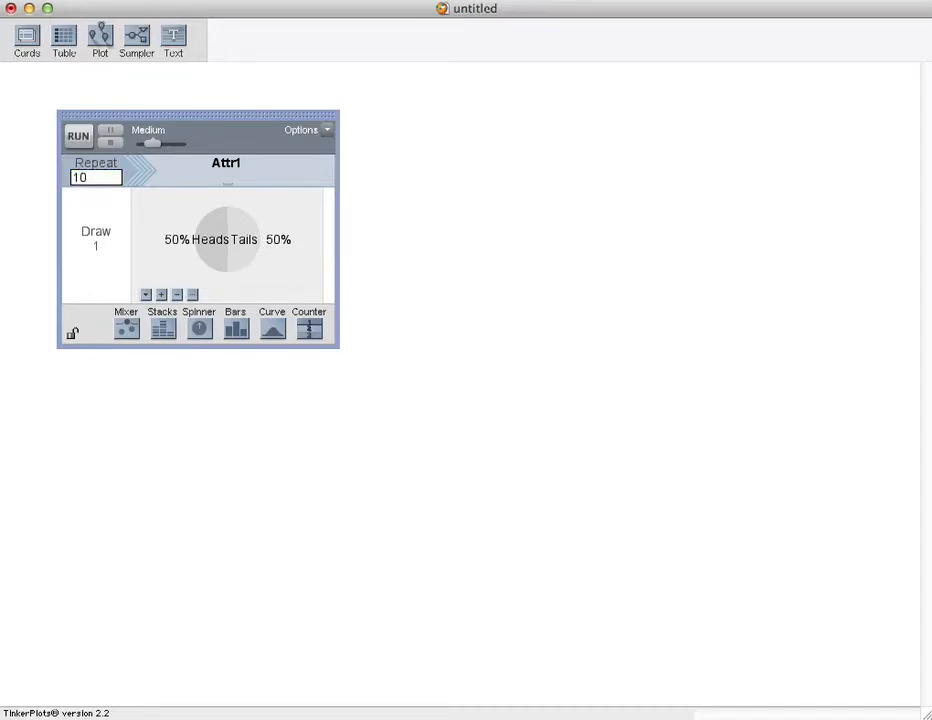
# Step: Rename the sampler's attribute Coin
pyautogui.click(227, 164)
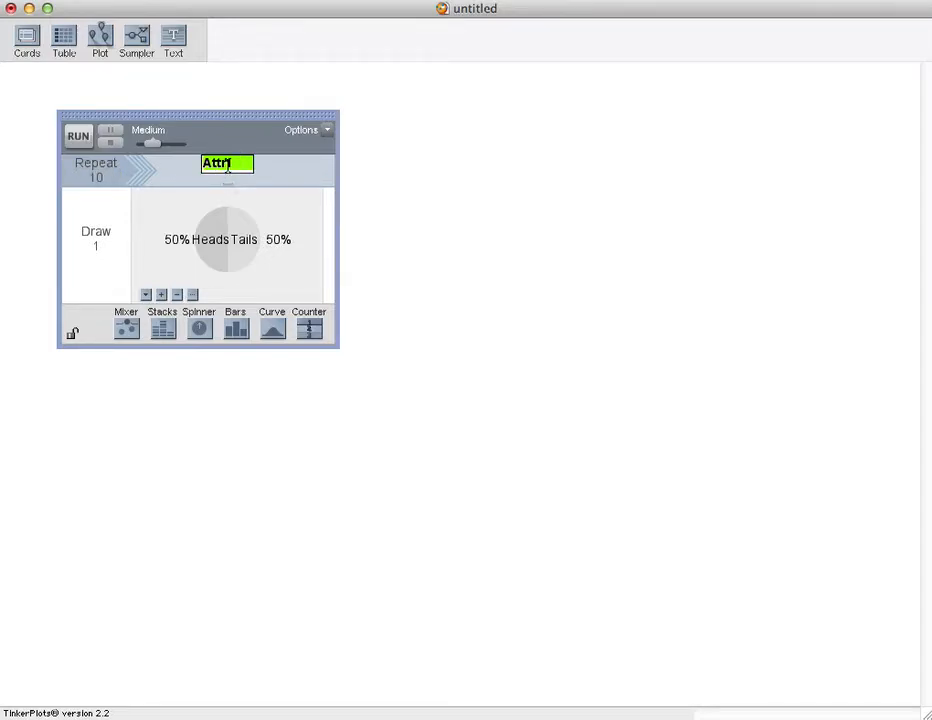
pyautogui.write('Coin')
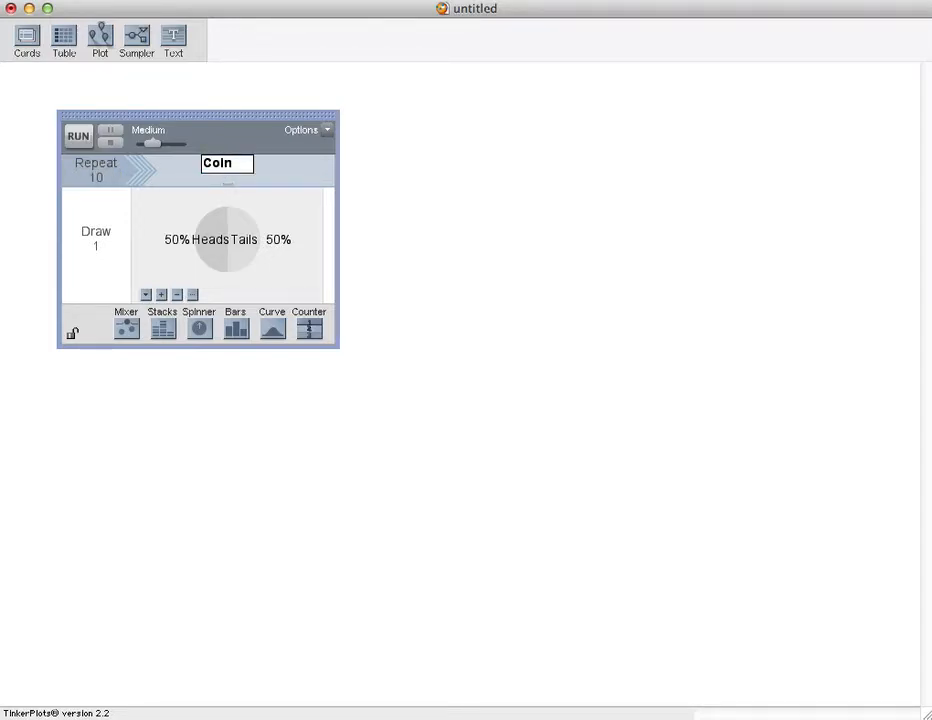
pyautogui.press('Return')
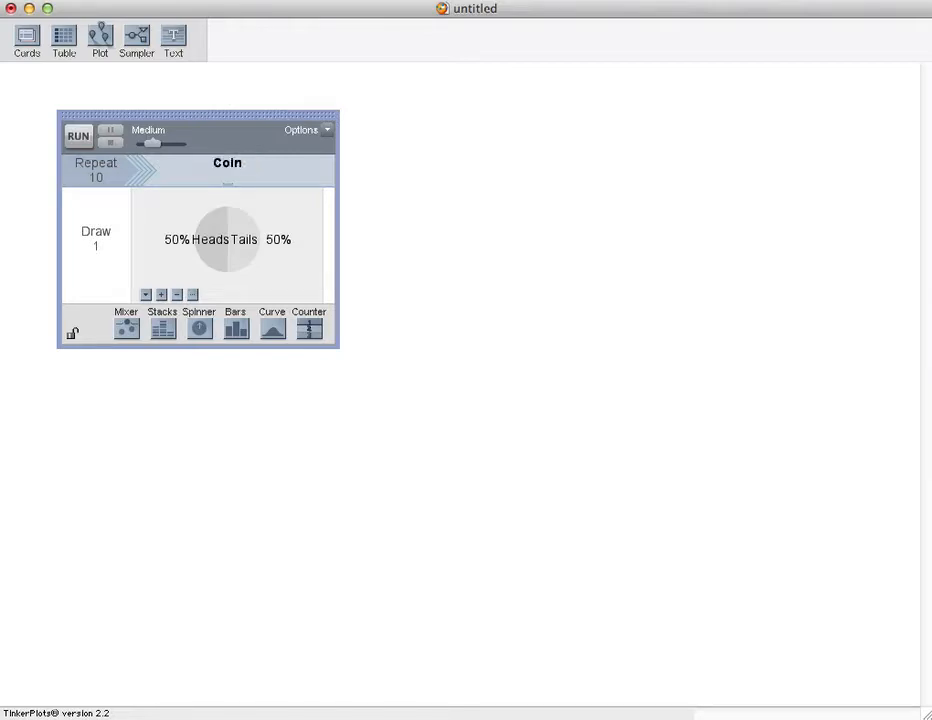
# Step: Run the sampler and raise its speed to Fastest
pyautogui.click(86, 138)
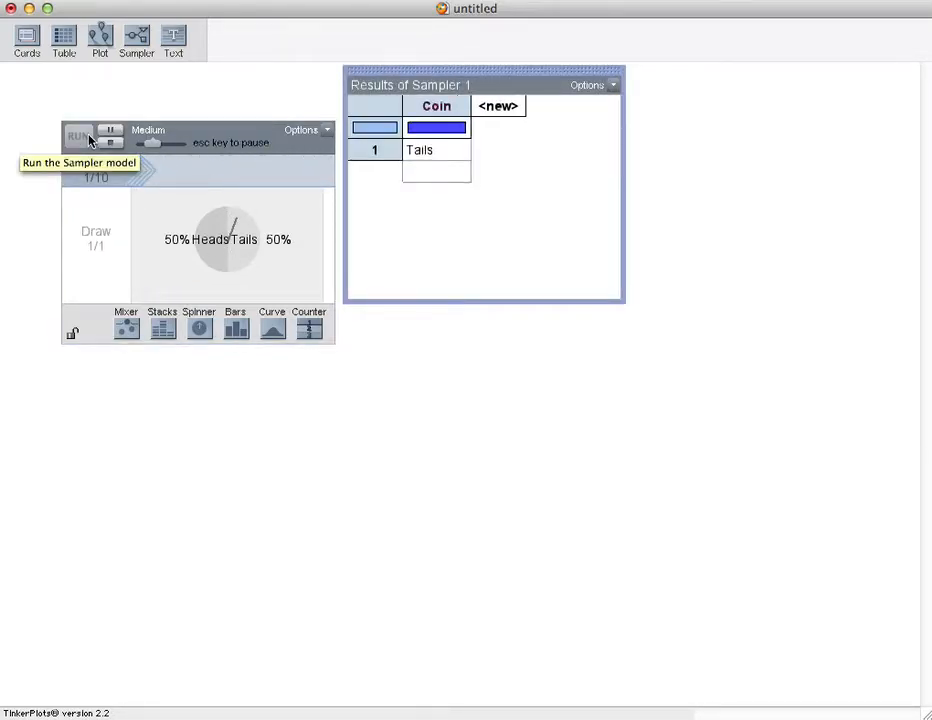
pyautogui.moveTo(154, 144); pyautogui.dragTo(194, 149)
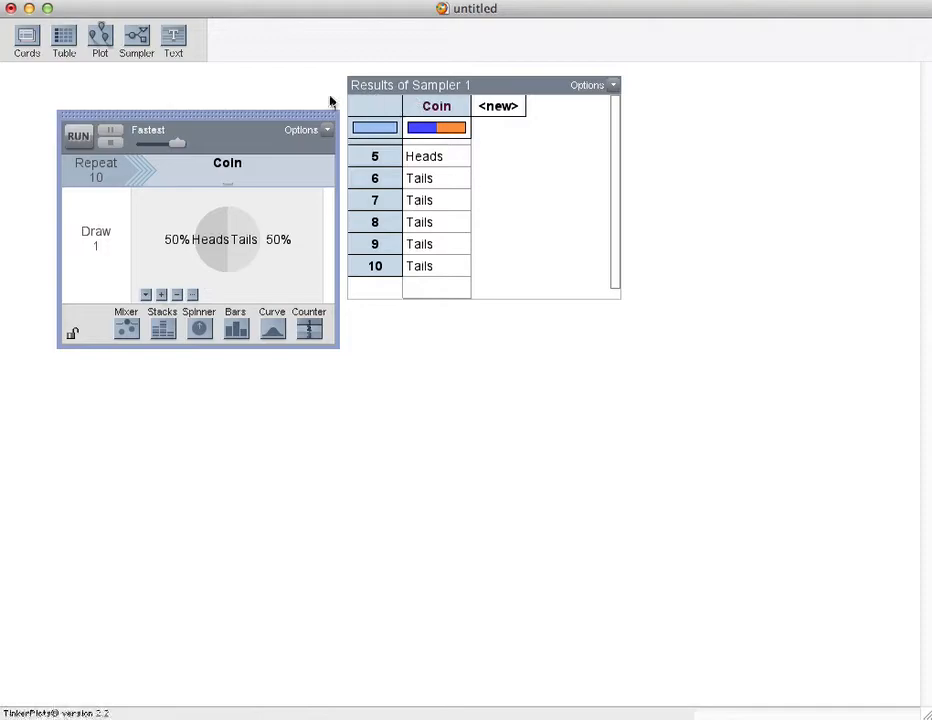
# Step: Create a plot of the sampler results and separate the cases by Coin into Heads and Tails
pyautogui.moveTo(106, 40); pyautogui.dragTo(648, 85)
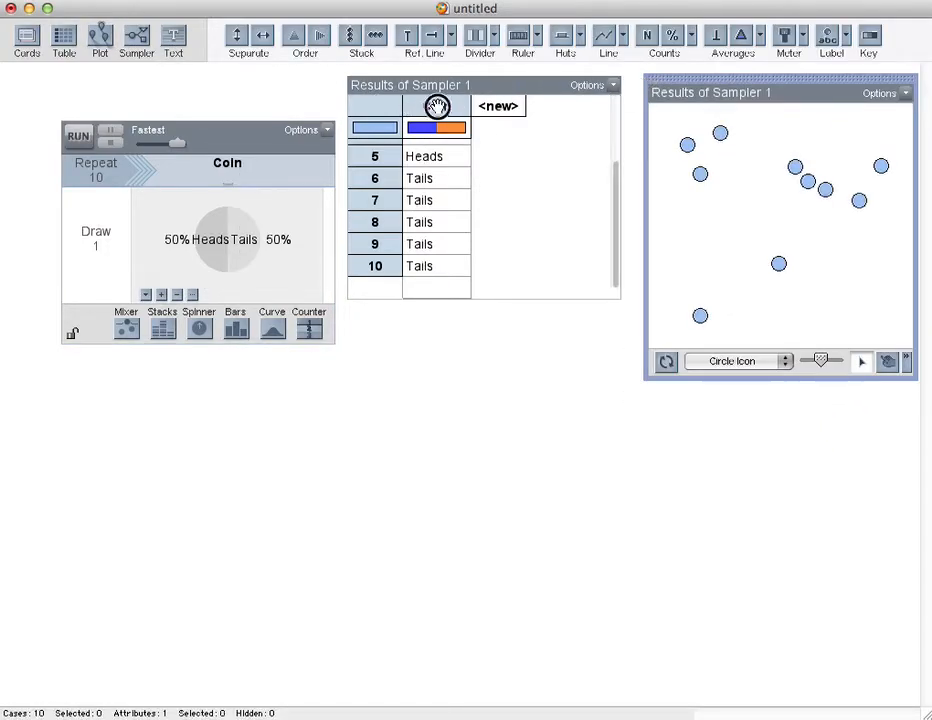
pyautogui.click(437, 104)
pyautogui.moveTo(700, 246); pyautogui.dragTo(764, 333)
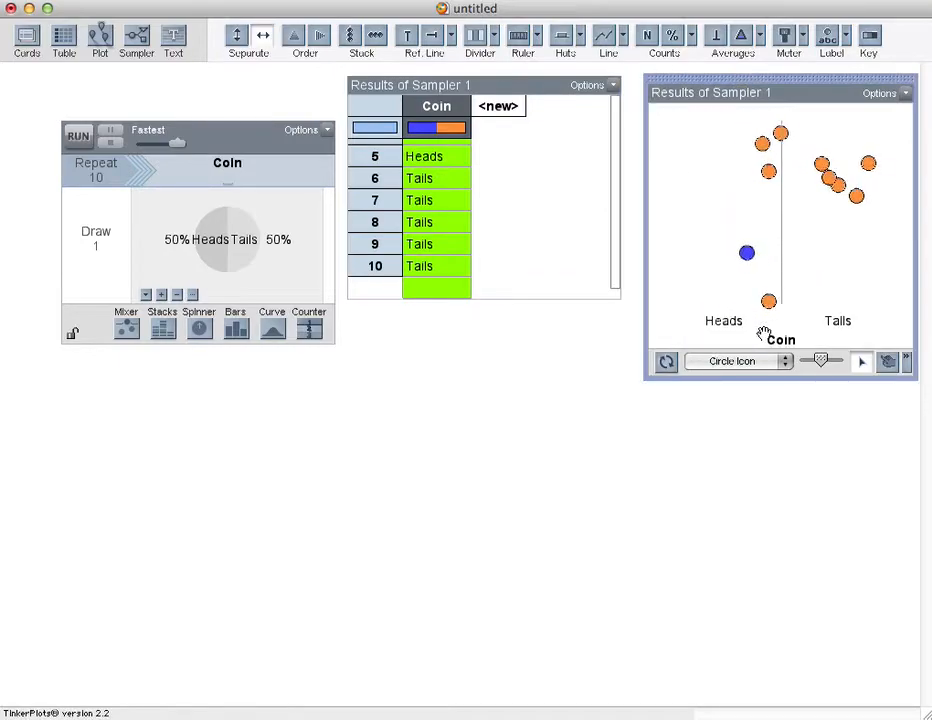
pyautogui.moveTo(820, 291); pyautogui.dragTo(928, 294)
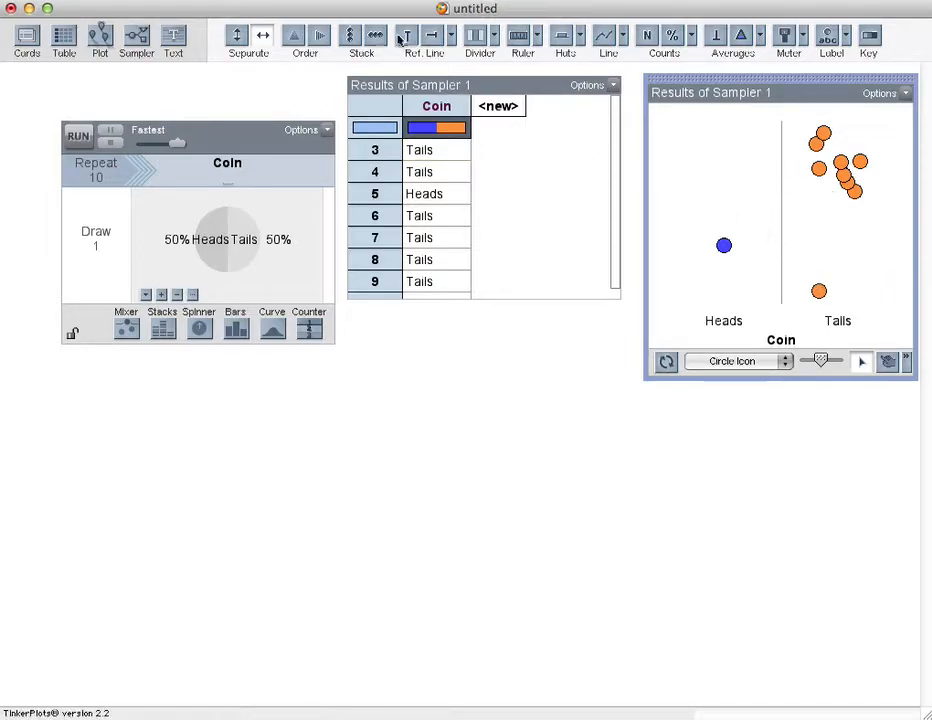
# Step: Stack the plot's dots and show the case count in each bin
pyautogui.click(350, 38)
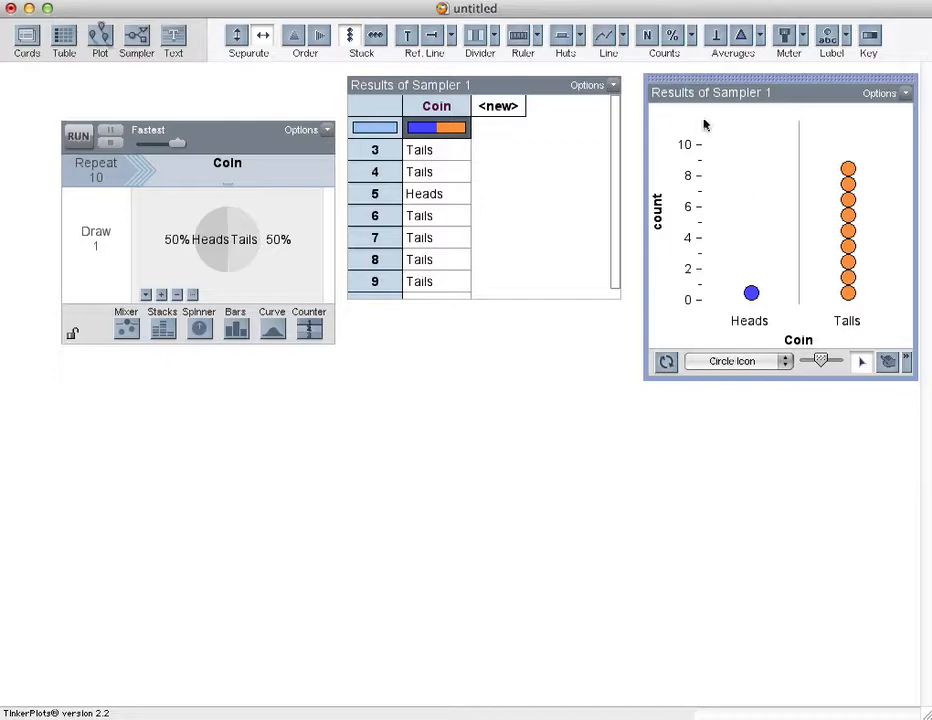
pyautogui.click(646, 38)
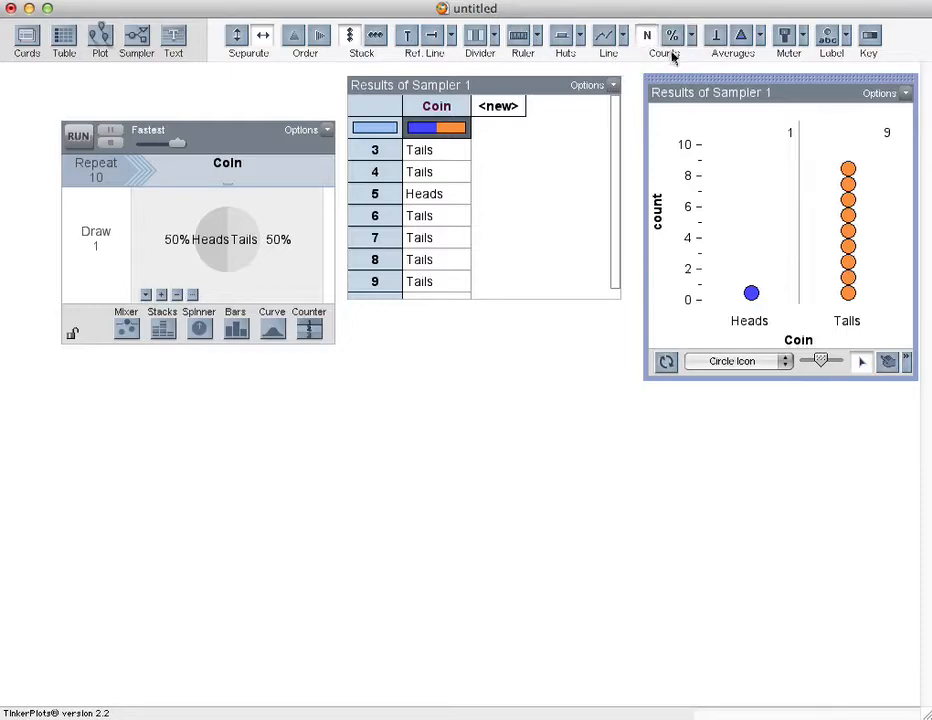
# Step: Collect the Heads case count as a statistic into a history table
pyautogui.rightClick(790, 137)
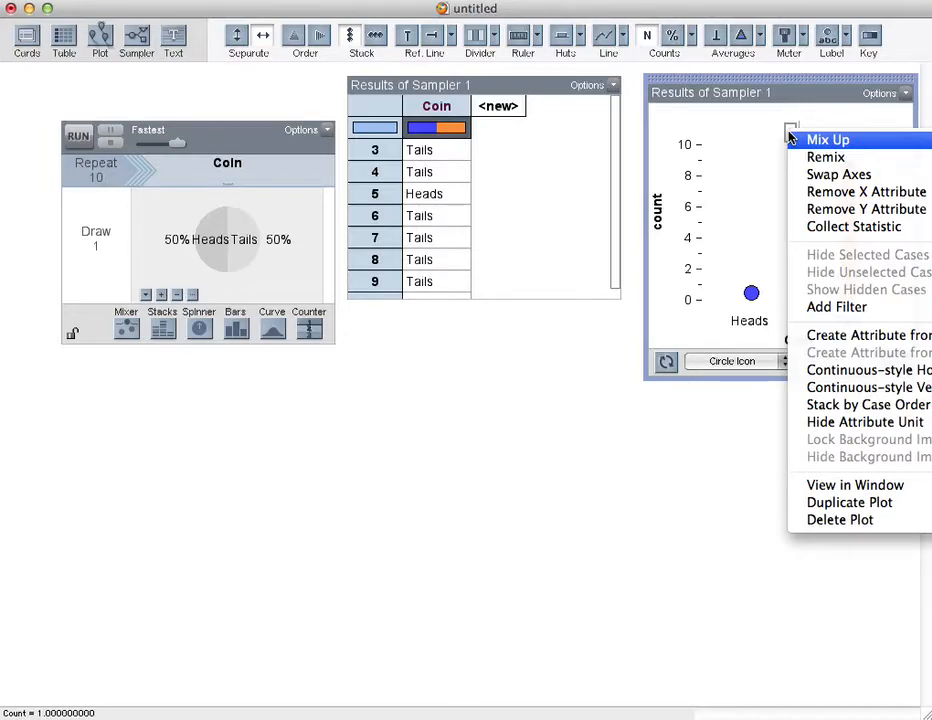
pyautogui.click(792, 139)
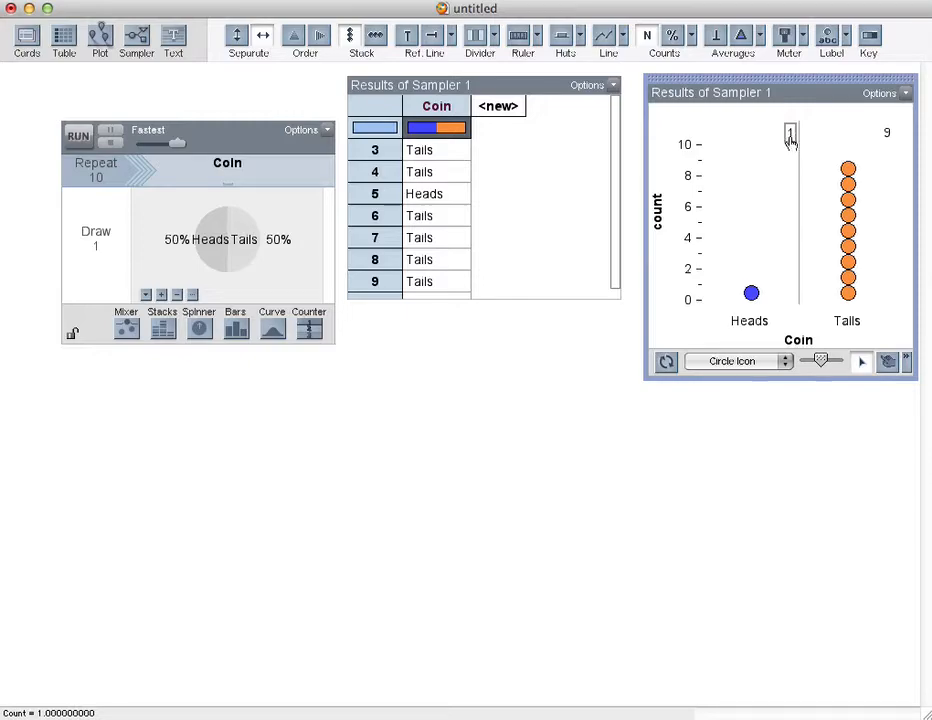
pyautogui.rightClick(790, 140)
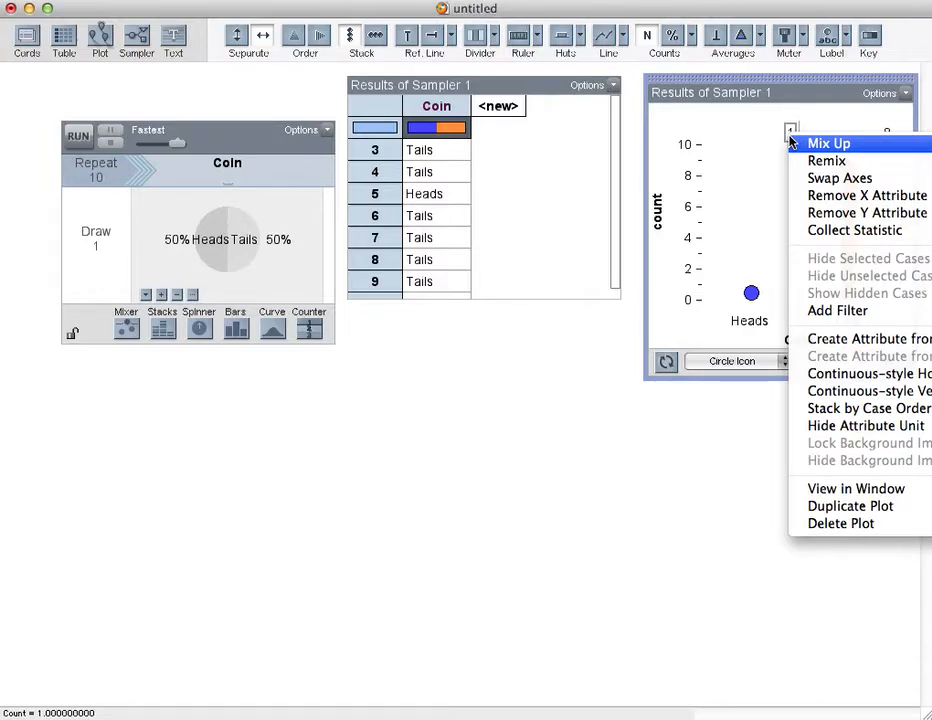
pyautogui.click(806, 231)
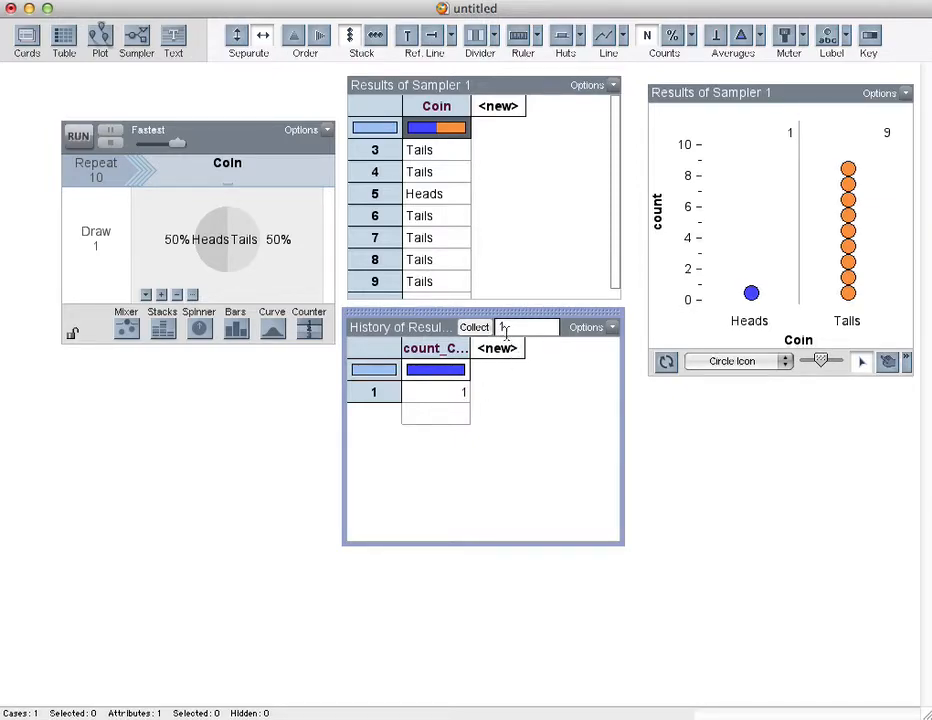
# Step: Set the number of measures to collect to 99
pyautogui.moveTo(508, 330); pyautogui.dragTo(496, 328)
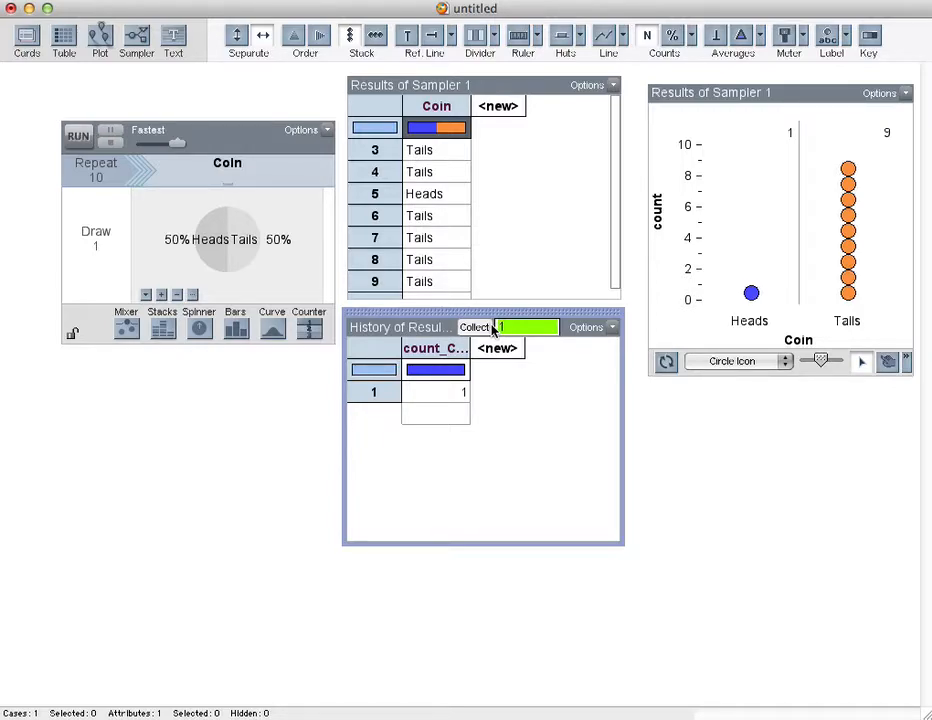
pyautogui.write('99')
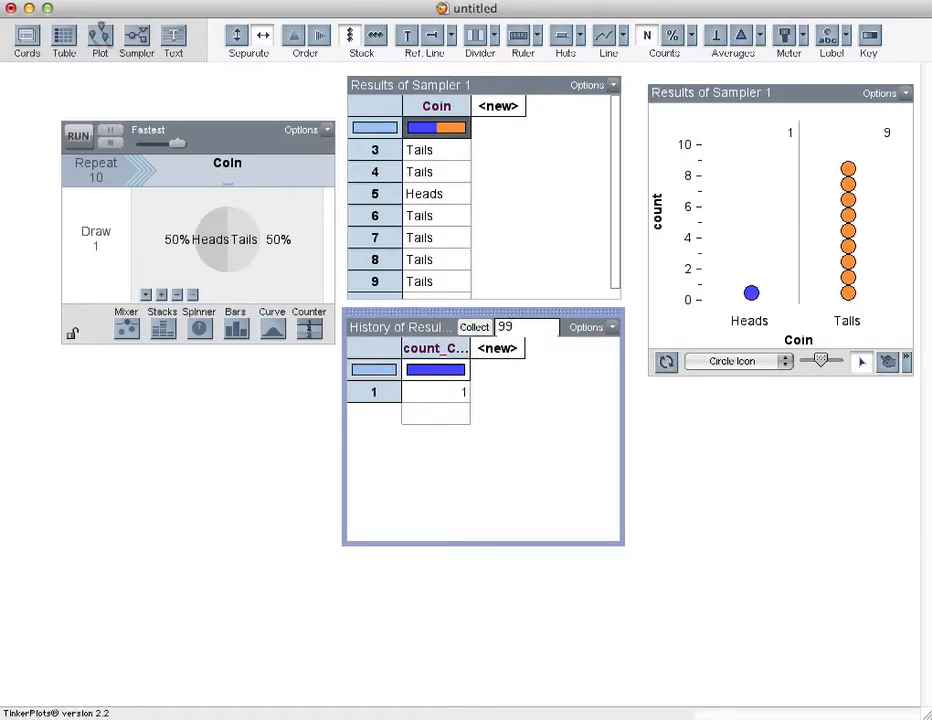
# Step: Open the history collection's inspector to review its Collect Measures options, then close it
pyautogui.click(188, 0)
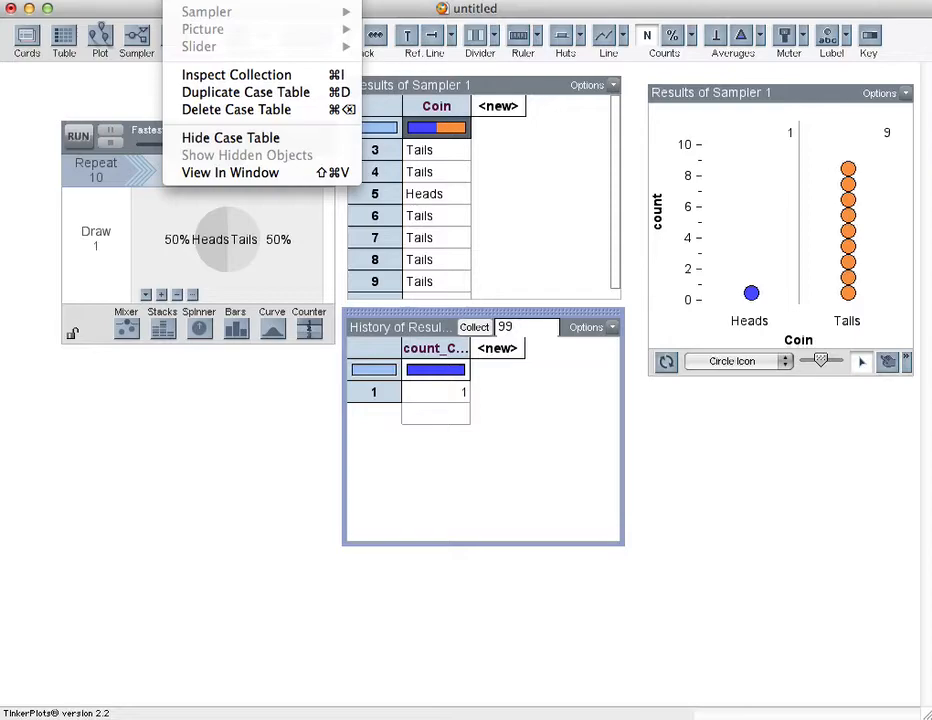
pyautogui.click(222, 76)
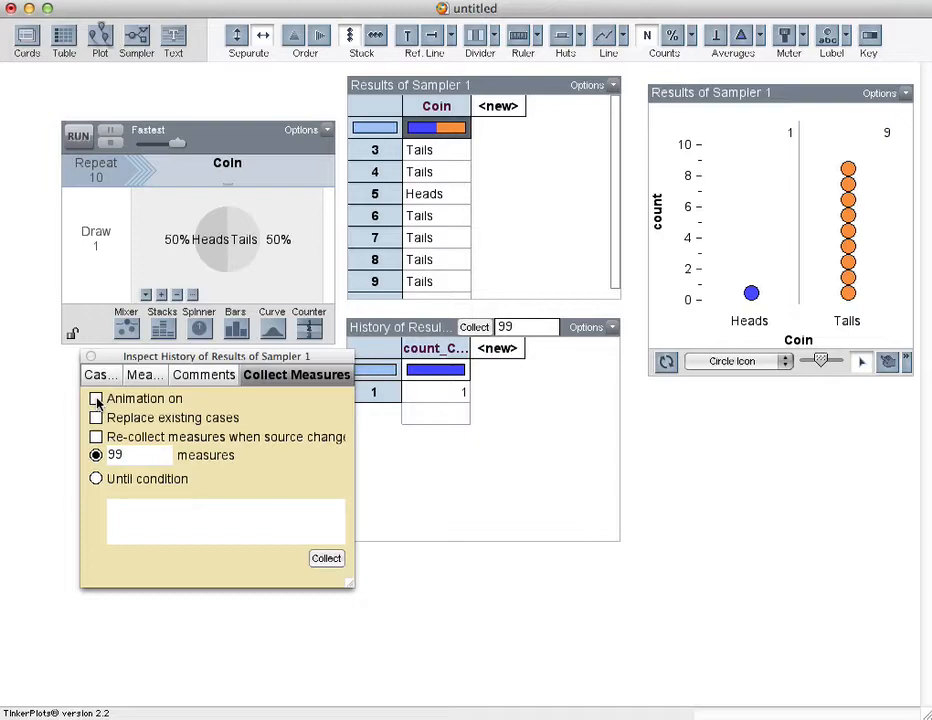
pyautogui.click(90, 357)
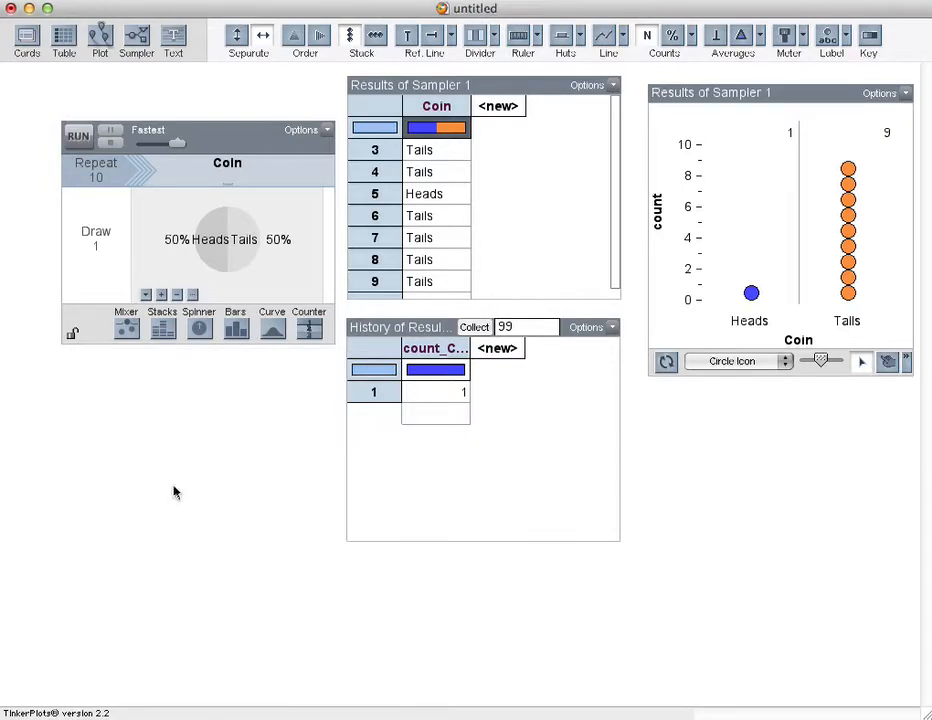
# Step: Collect the 99 measures into the history table
pyautogui.click(407, 323)
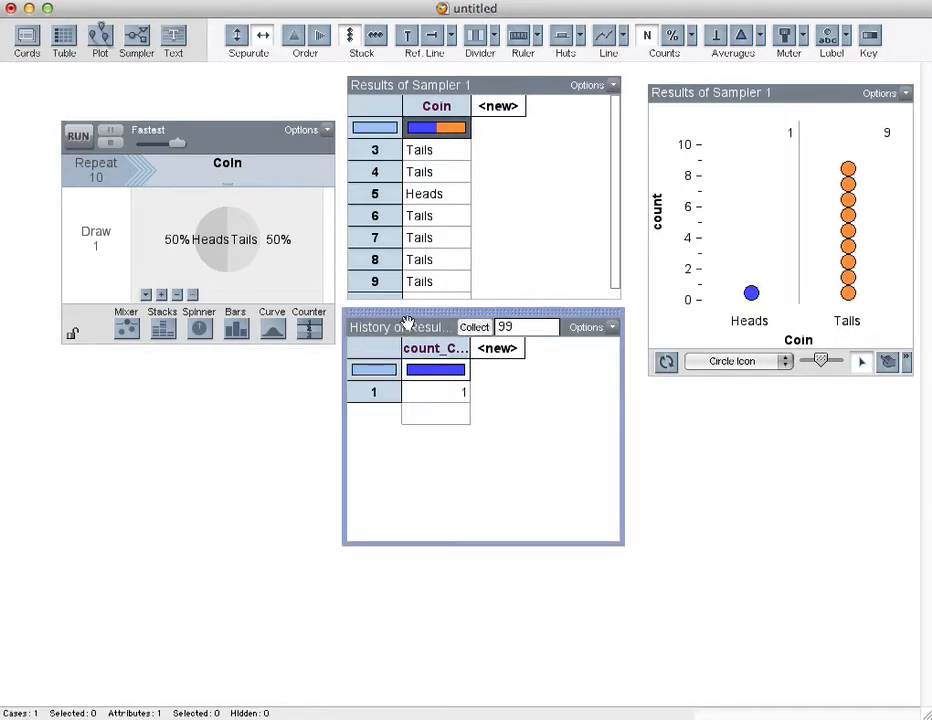
pyautogui.click(478, 328)
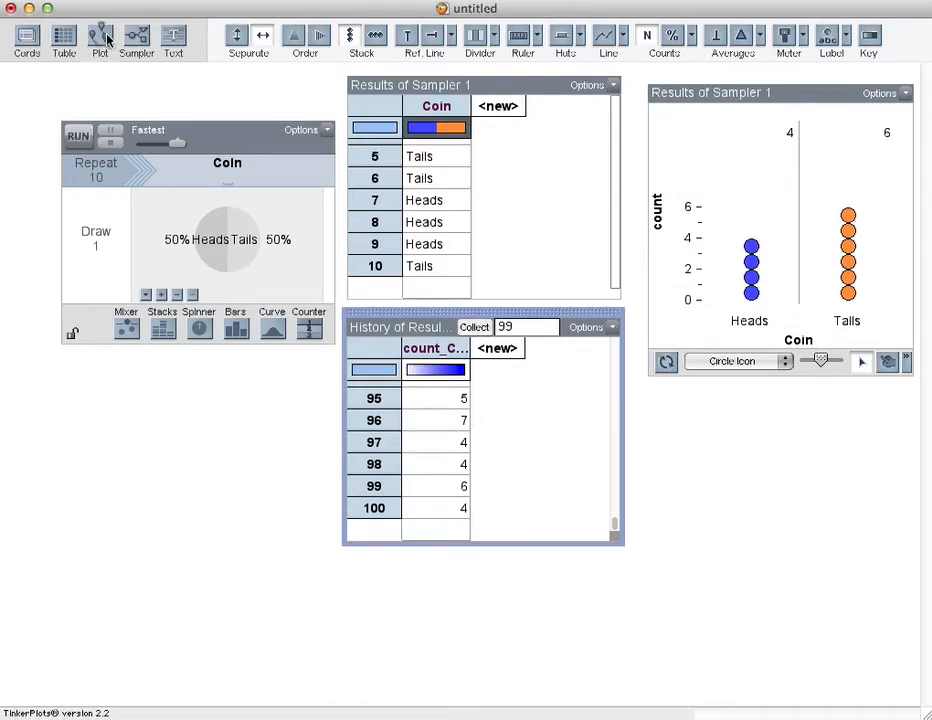
# Step: Add a new plot for the history of results
pyautogui.moveTo(107, 38); pyautogui.dragTo(647, 397)
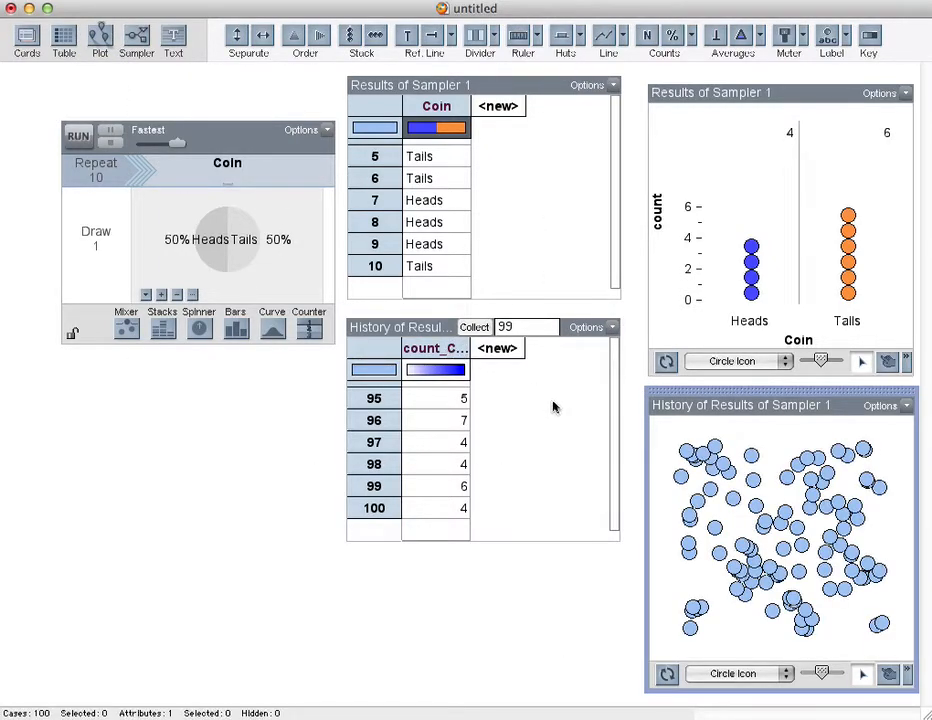
# Step: Plot count_Coin_Heads on the history plot's horizontal axis, separate its values fully and stack the dots
pyautogui.click(453, 362)
pyautogui.moveTo(453, 362); pyautogui.dragTo(766, 647)
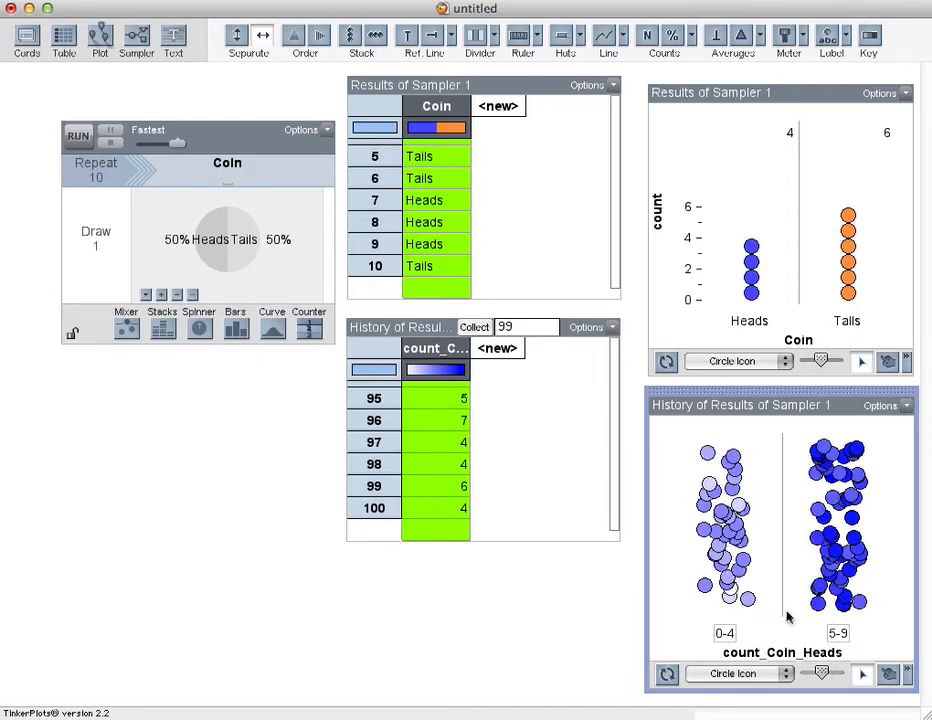
pyautogui.moveTo(716, 532); pyautogui.dragTo(882, 543)
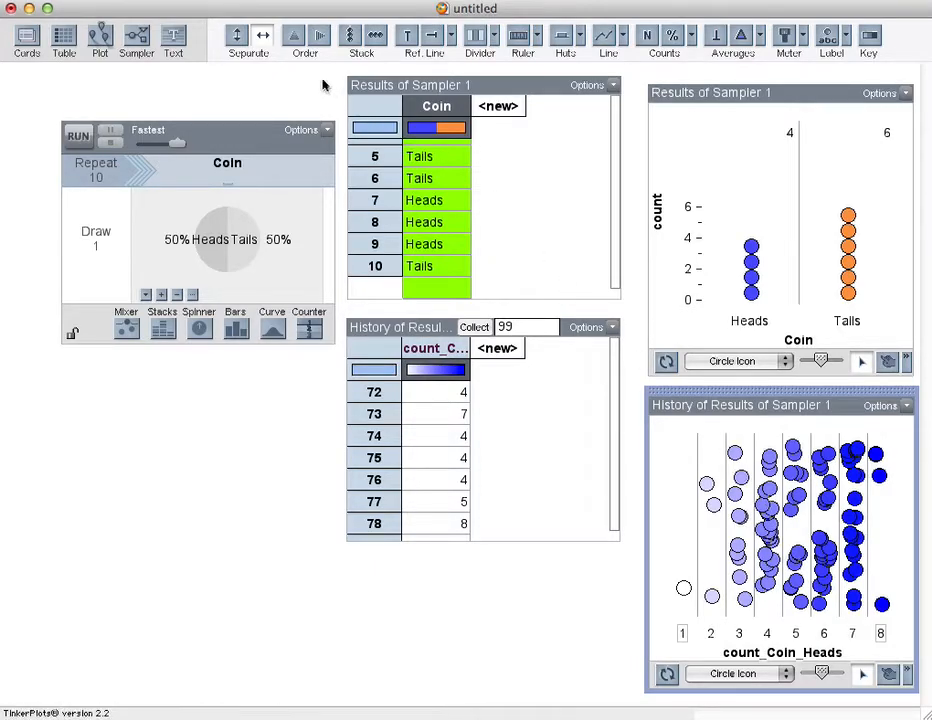
pyautogui.click(349, 38)
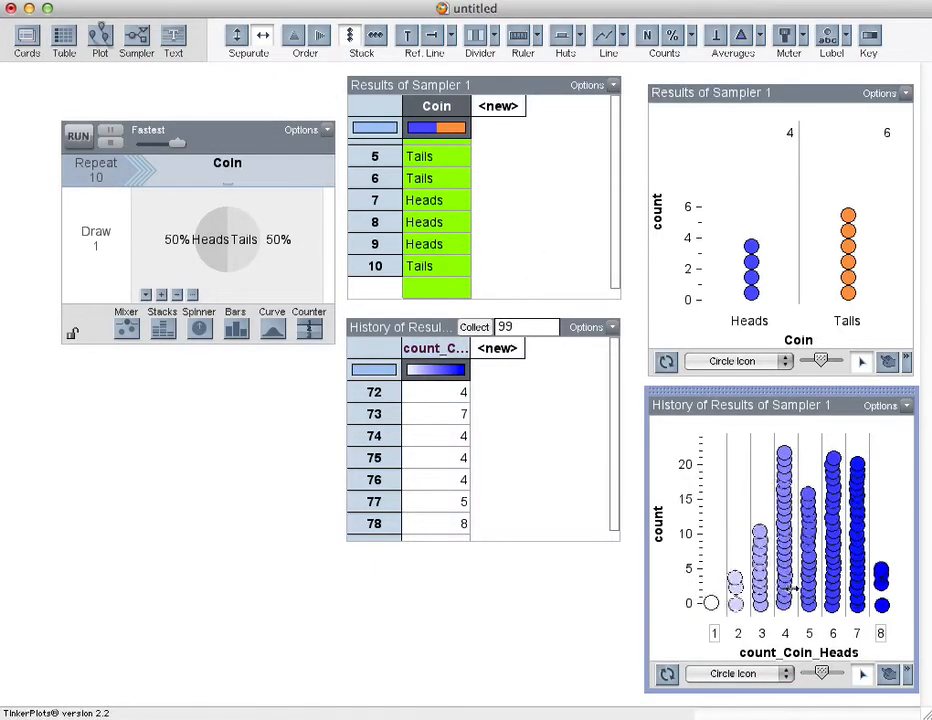
pyautogui.moveTo(790, 580); pyautogui.dragTo(881, 583)
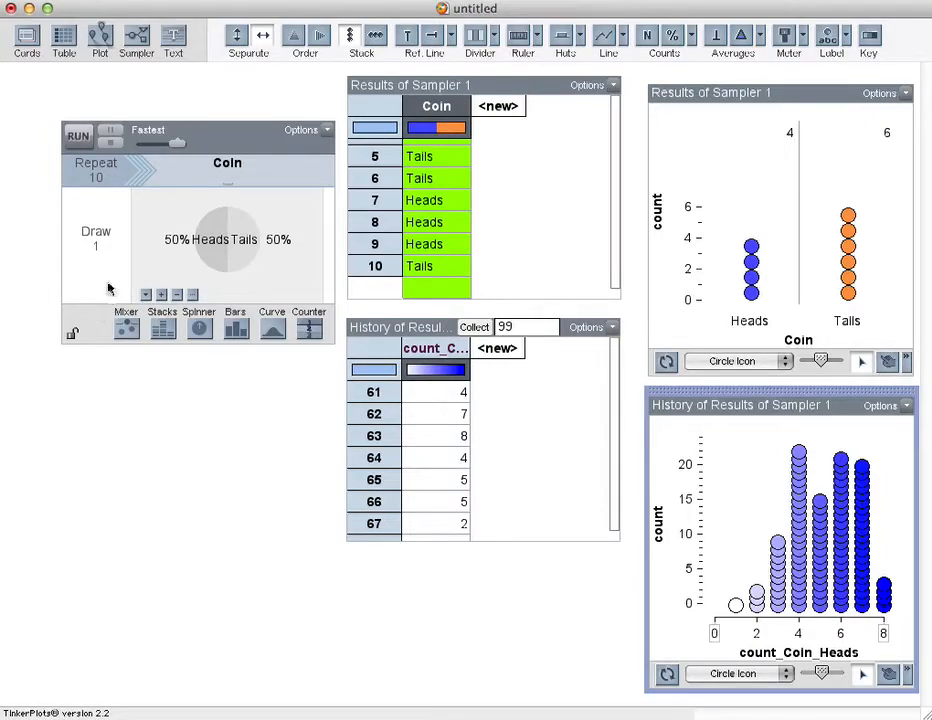
# Step: Add a second sampler and increase its mixer to six balls
pyautogui.moveTo(135, 34); pyautogui.dragTo(35, 388)
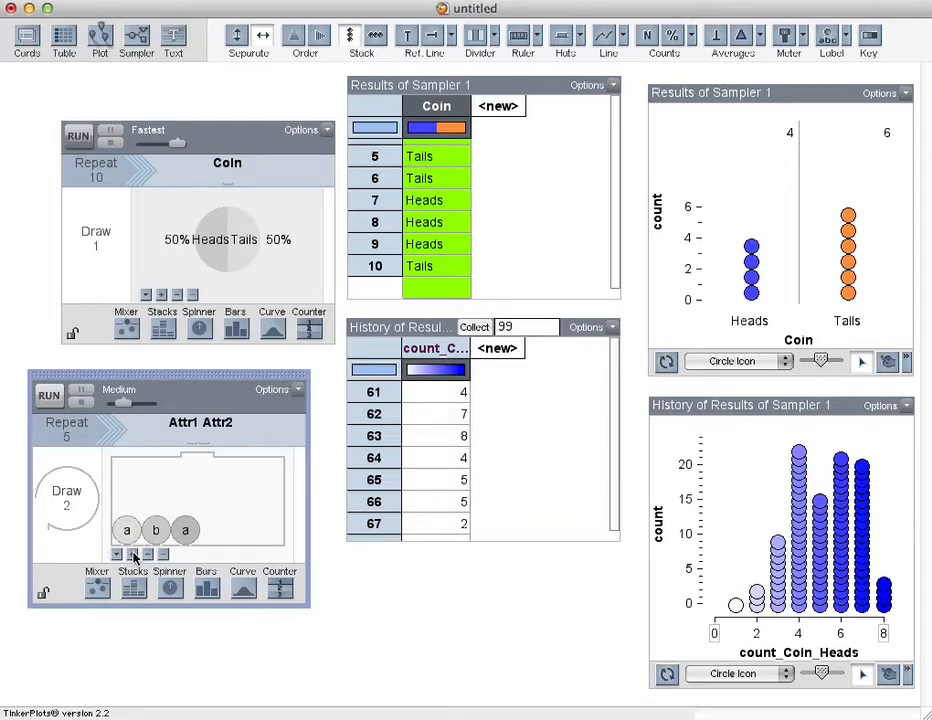
pyautogui.click(133, 553)
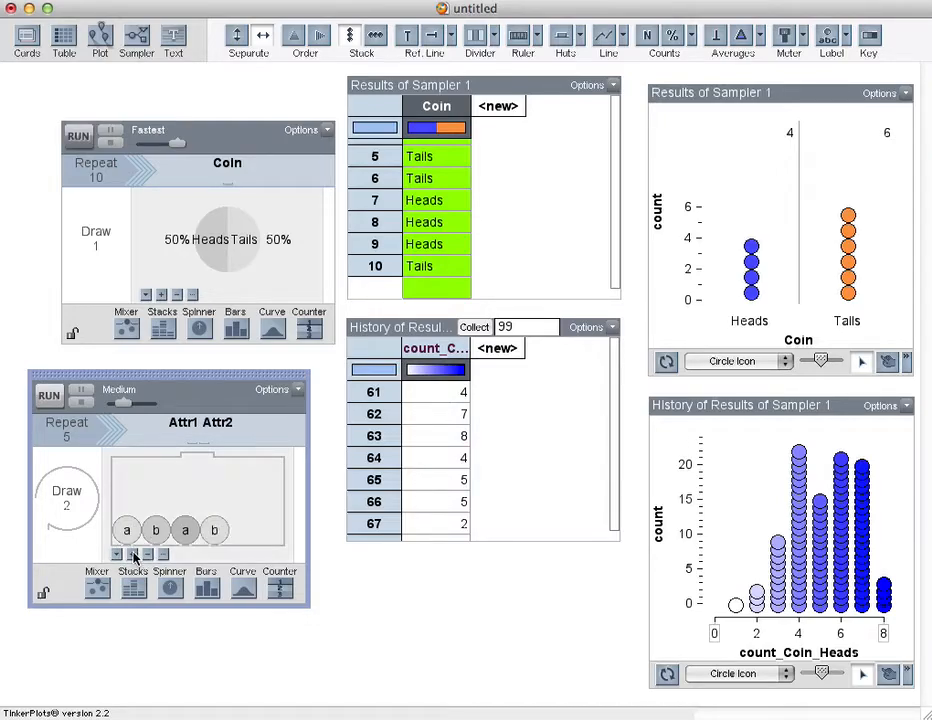
pyautogui.click(133, 553)
pyautogui.click(133, 553)
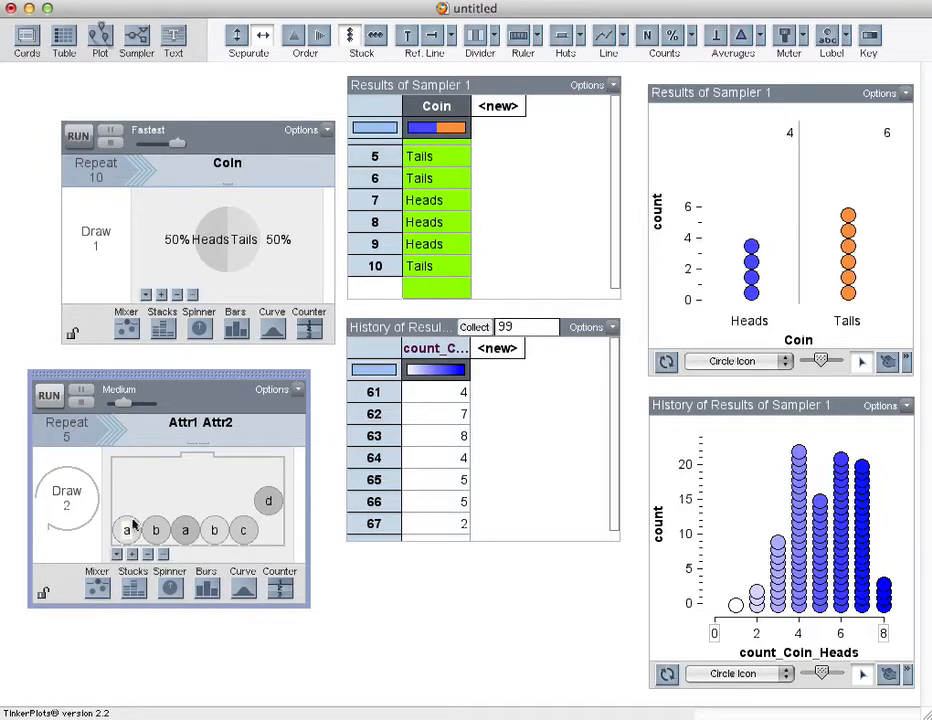
# Step: Label the six mixer balls 1, 2, 3, 4, 5 and 6
pyautogui.doubleClick(127, 532)
pyautogui.write('1')
pyautogui.press('Tab')
pyautogui.write('2')
pyautogui.press('Tab')
pyautogui.write('3')
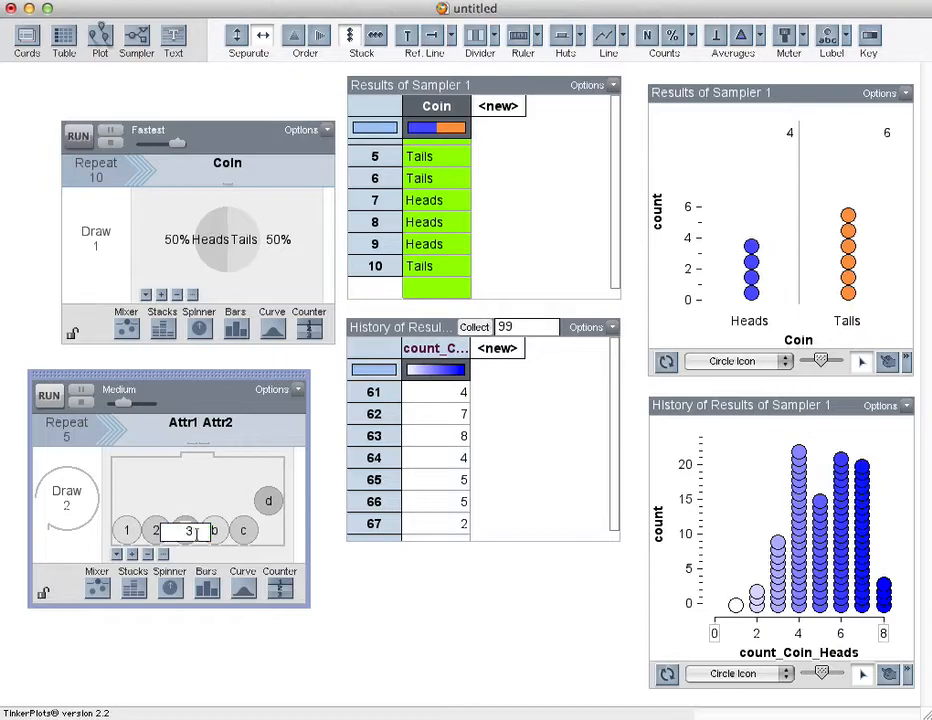
pyautogui.press('Tab')
pyautogui.write('4')
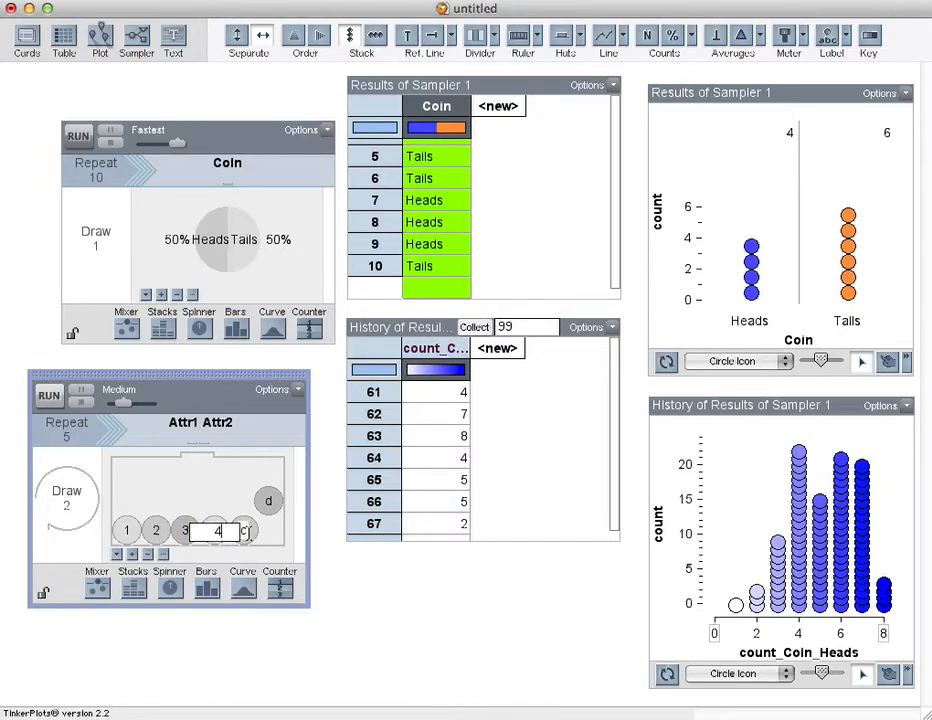
pyautogui.press('Tab')
pyautogui.write('5')
pyautogui.press('Tab')
pyautogui.write('6')
pyautogui.press('Return')
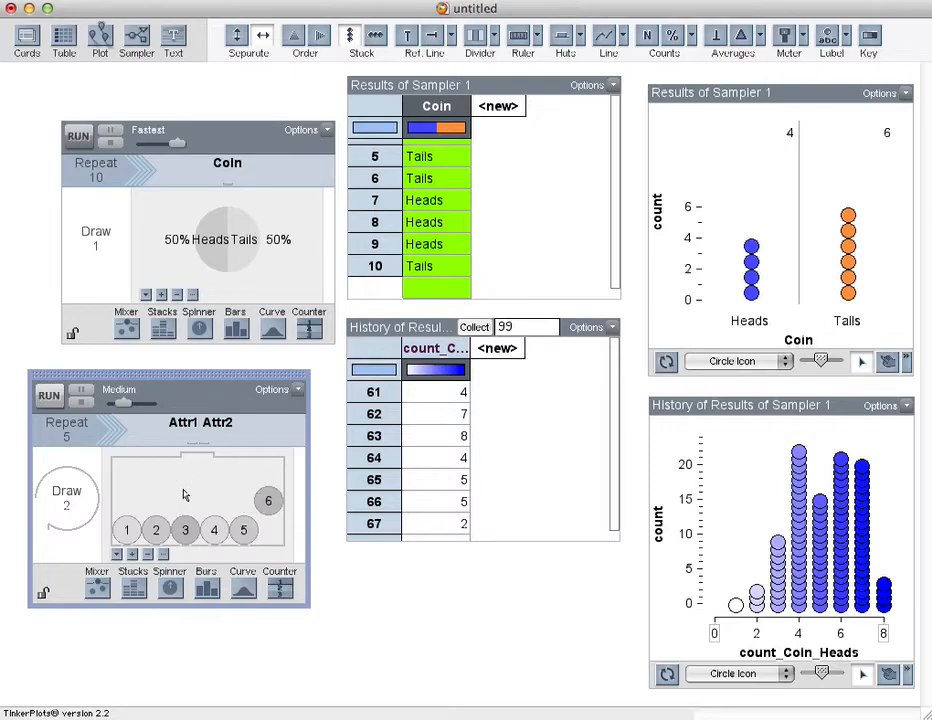
# Step: Set the new sampler to draw 1 and repeat 10 times, and name its attribute Dice
pyautogui.click(70, 507)
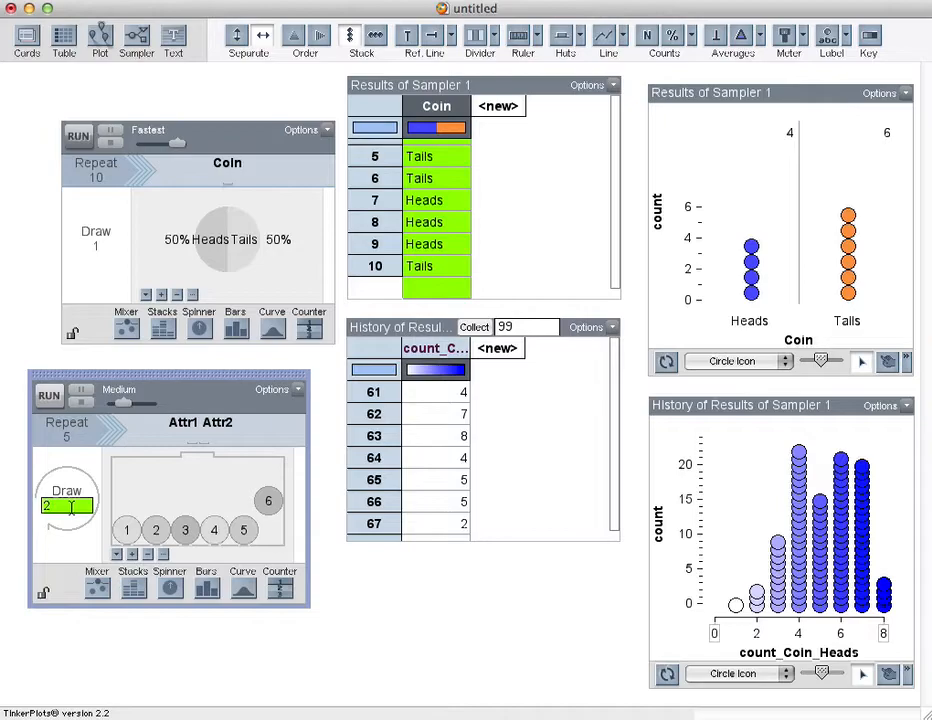
pyautogui.write('1')
pyautogui.click(71, 440)
pyautogui.write('1')
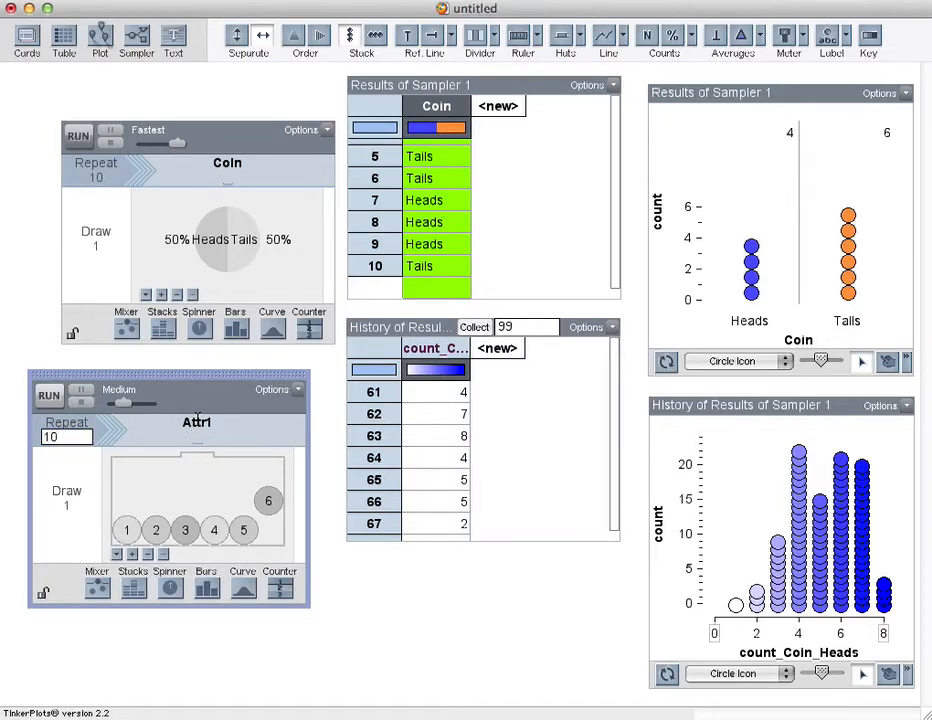
pyautogui.click(198, 421)
pyautogui.write('Dice')
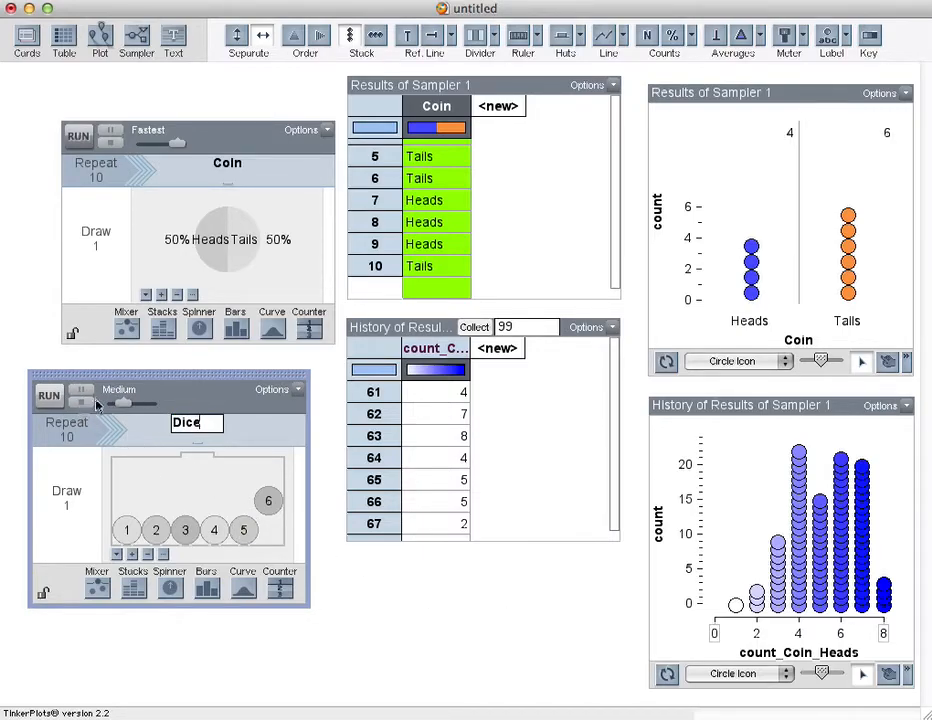
# Step: Move the coin history table aside and run the dice sampler at Fastest speed
pyautogui.click(428, 318)
pyautogui.moveTo(428, 318); pyautogui.dragTo(727, 162)
pyautogui.click(49, 395)
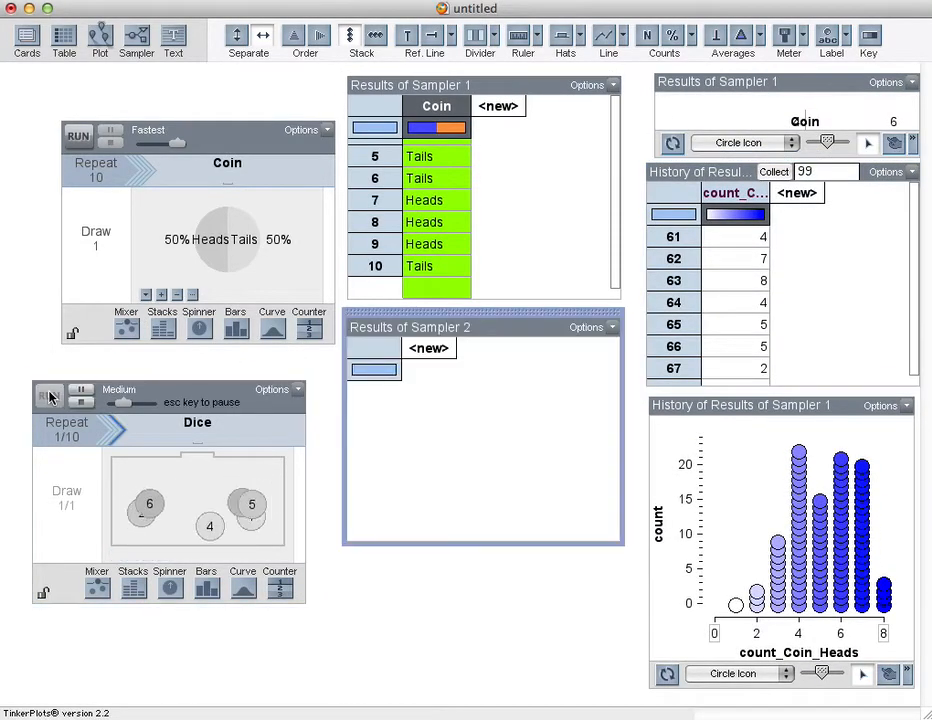
pyautogui.moveTo(122, 407); pyautogui.dragTo(156, 406)
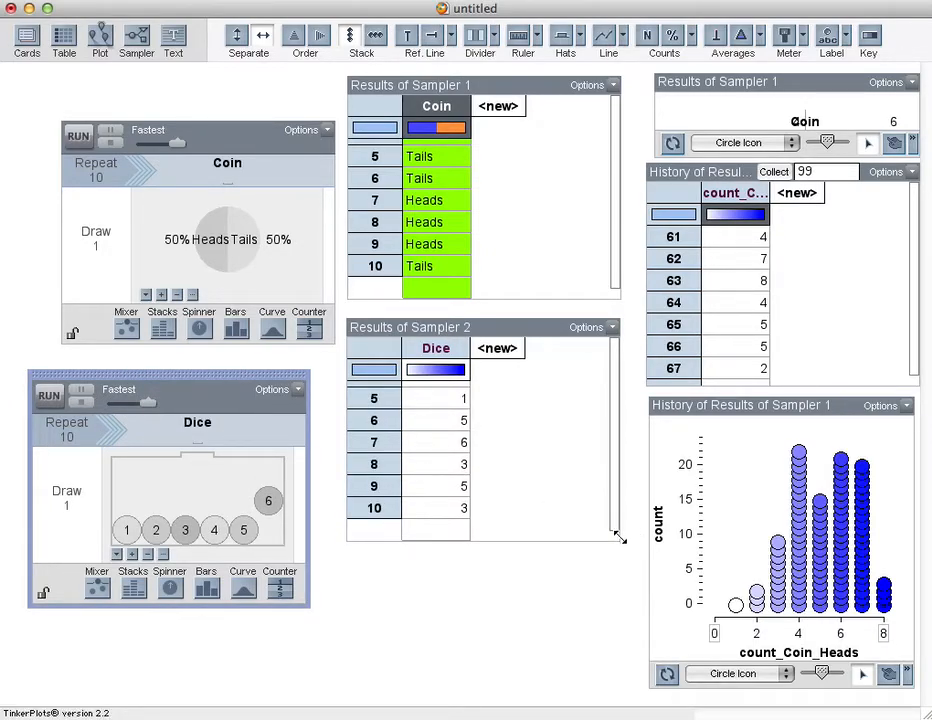
# Step: Create a plot of the dice results with Dice fully separated on the horizontal axis, stacked, with counts shown
pyautogui.moveTo(689, 408); pyautogui.dragTo(688, 218)
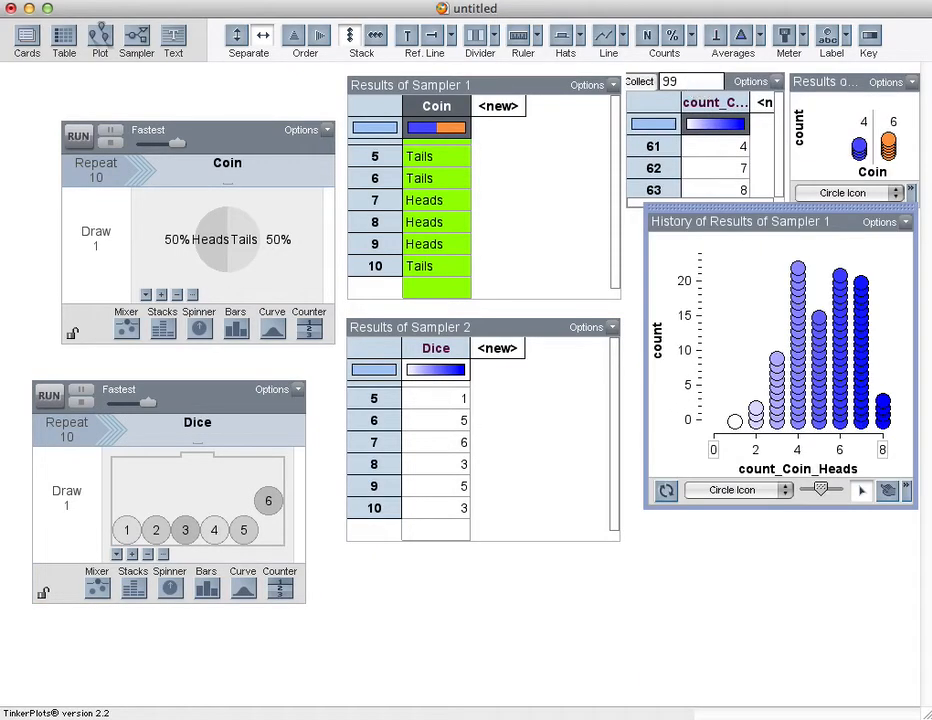
pyautogui.click(498, 308)
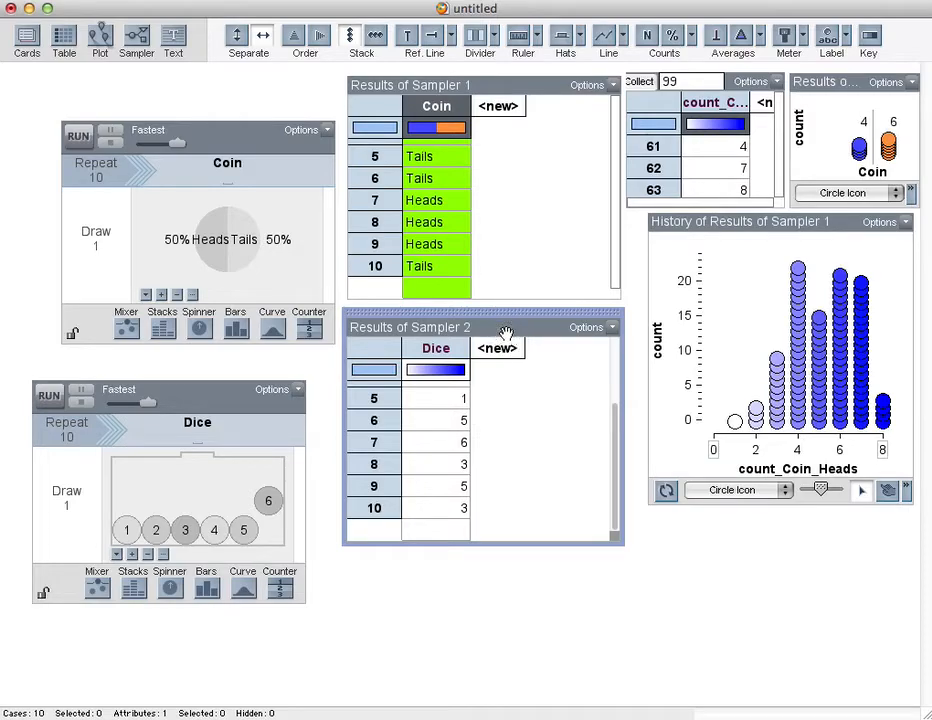
pyautogui.moveTo(100, 37); pyautogui.dragTo(634, 398)
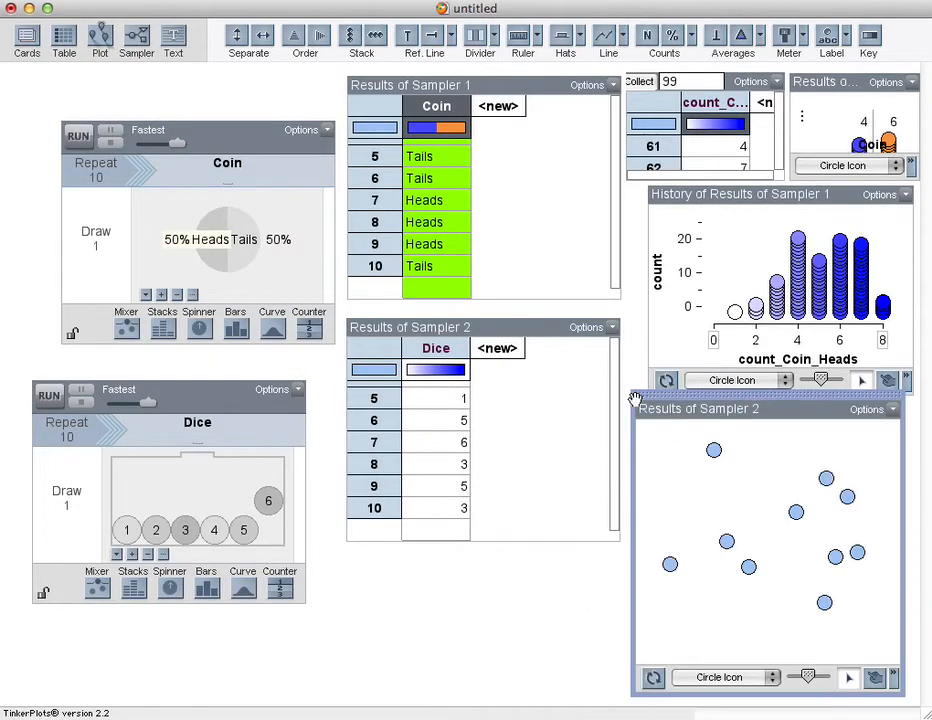
pyautogui.moveTo(441, 347); pyautogui.dragTo(712, 645)
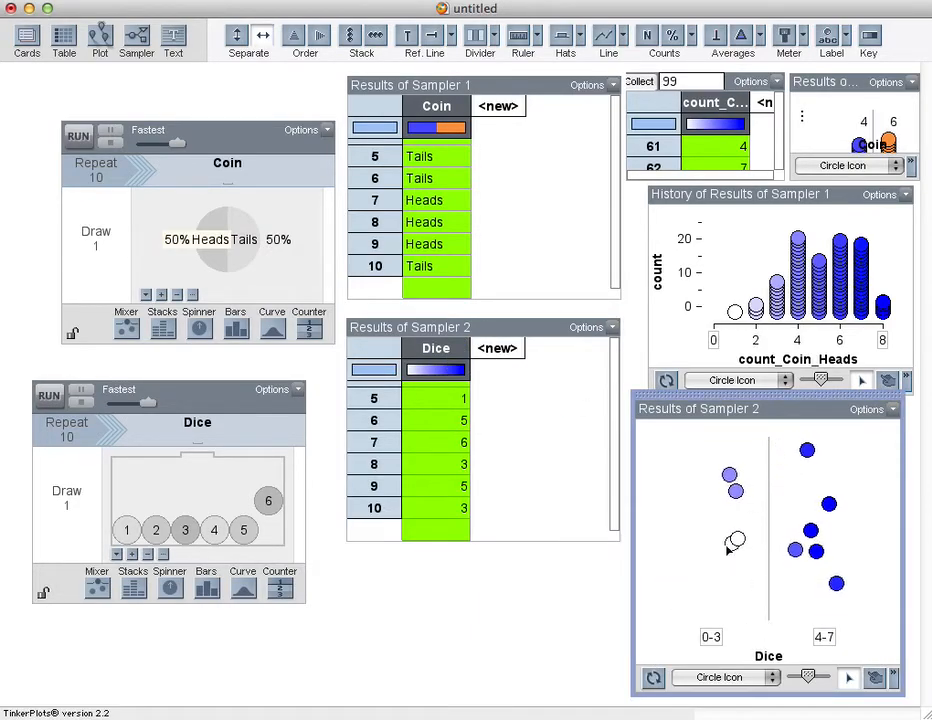
pyautogui.moveTo(730, 541); pyautogui.dragTo(828, 547)
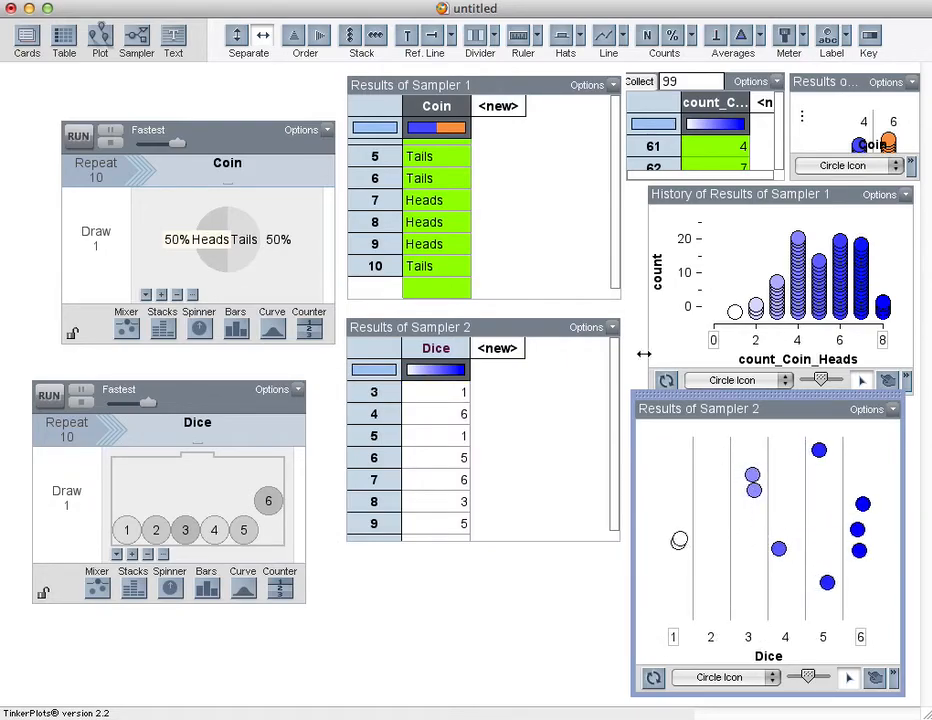
pyautogui.click(352, 36)
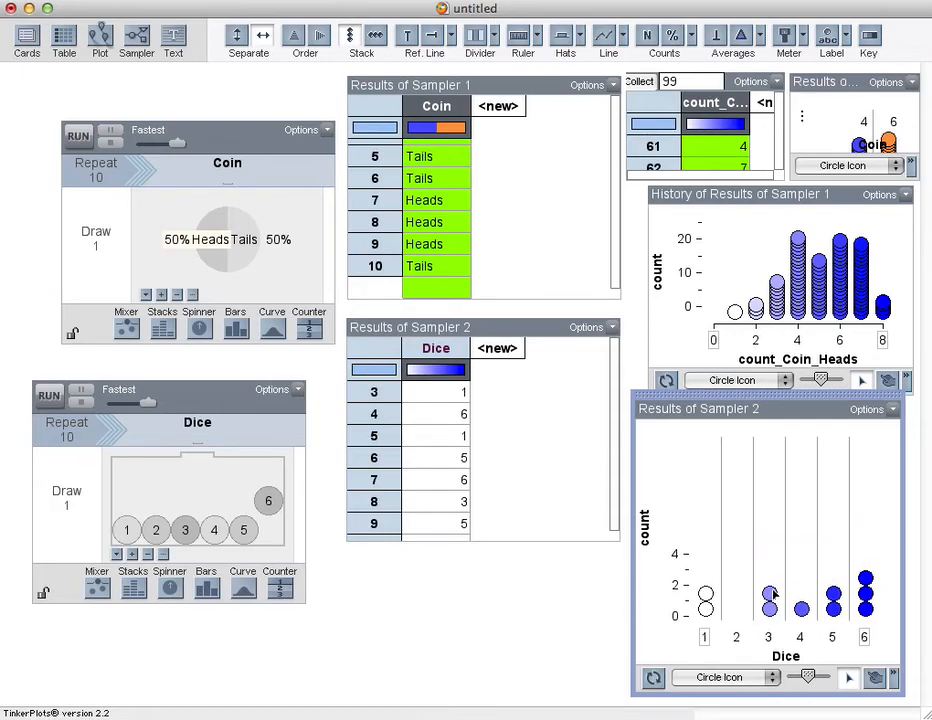
pyautogui.click(646, 40)
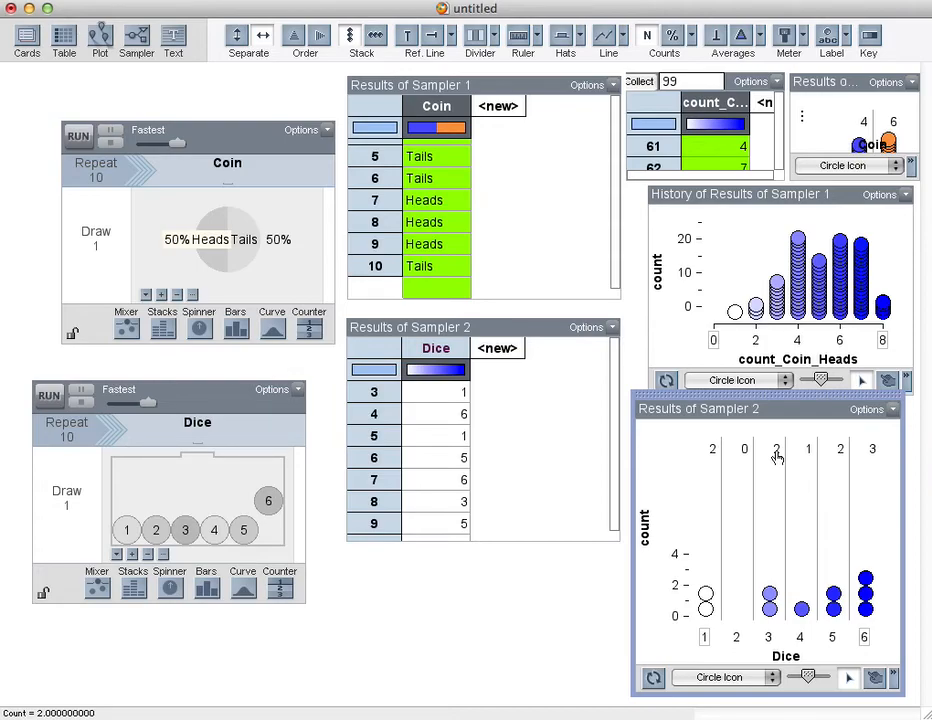
# Step: Collect the count of 3s in the dice plot as a statistic and open the collect count for editing
pyautogui.rightClick(777, 456)
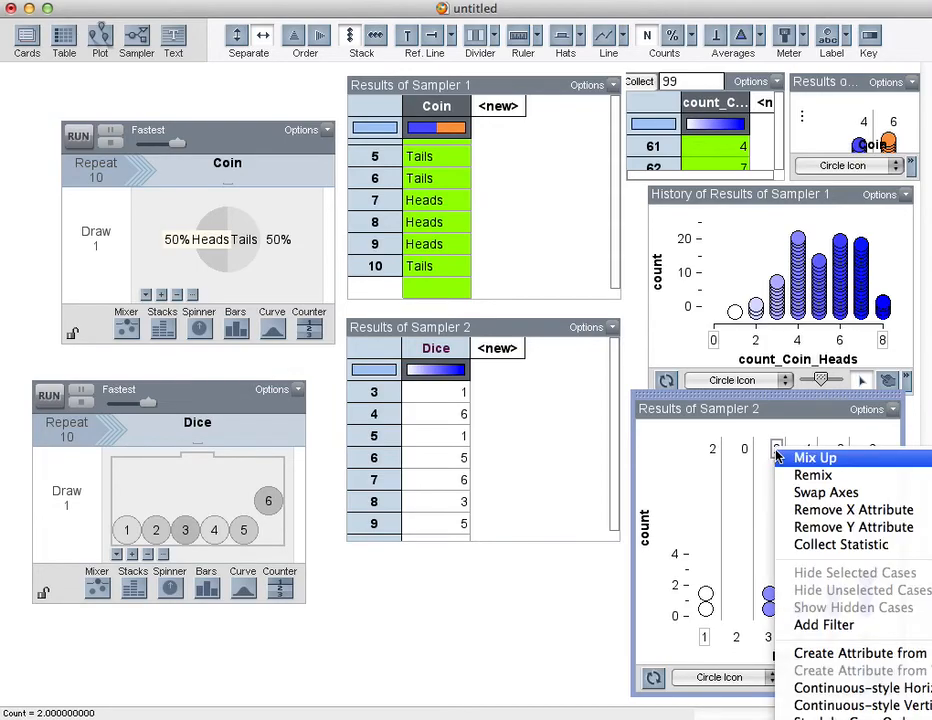
pyautogui.click(790, 544)
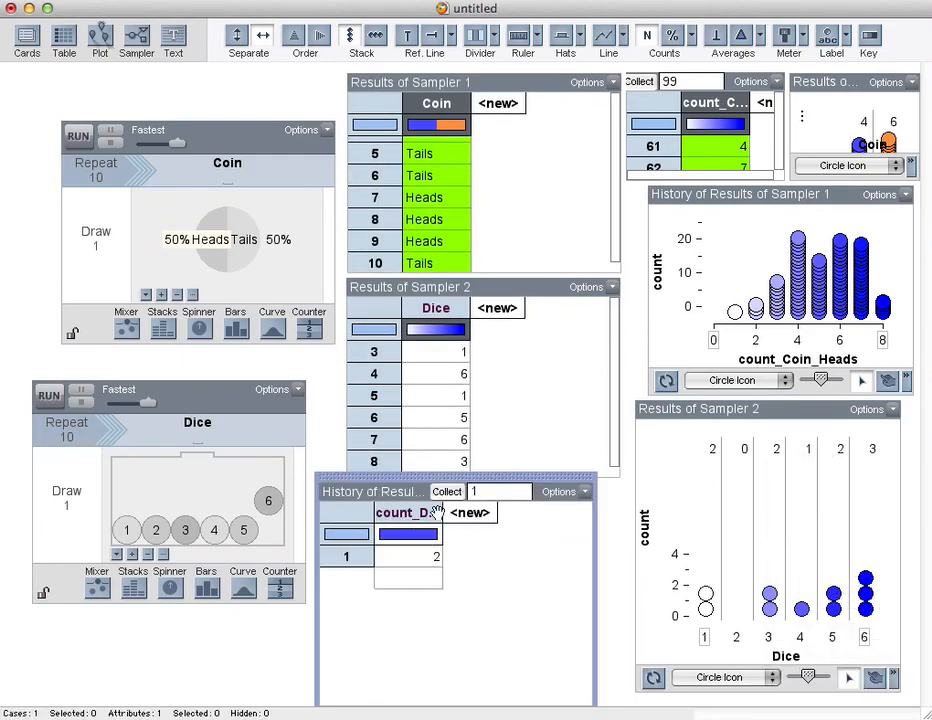
pyautogui.doubleClick(476, 491)
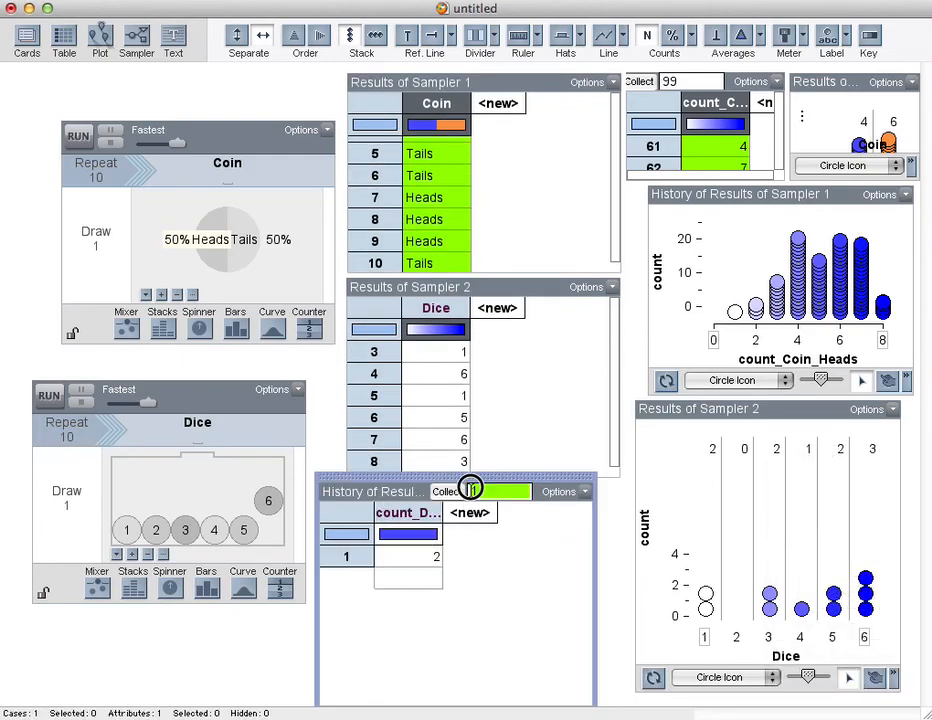